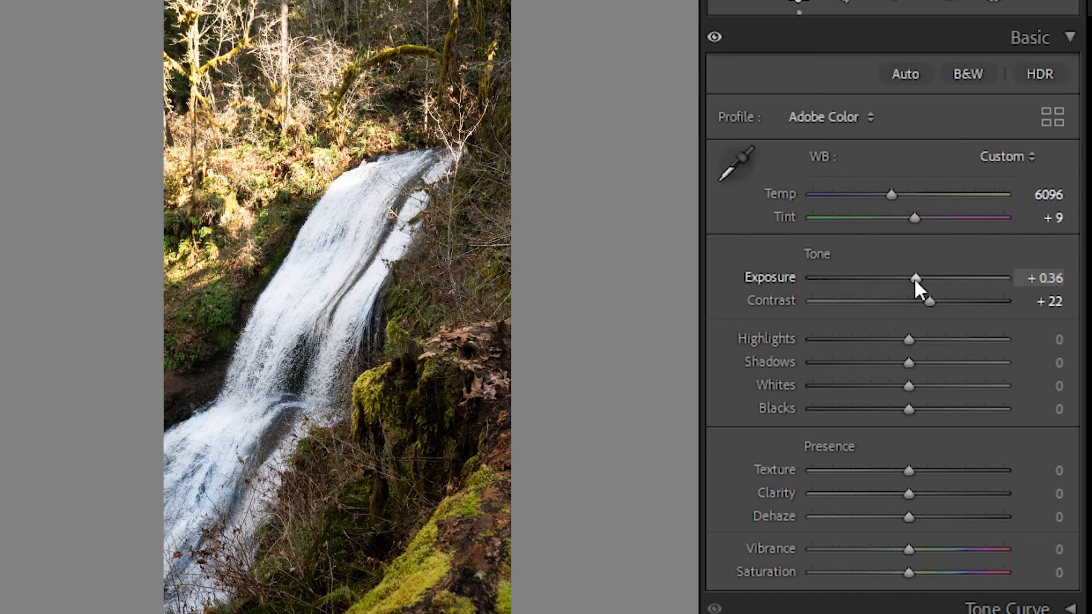
- Set the waterfall photo's Exposure to +0.36, Contrast to +16 and Highlights to −24, checking the water detail up close
{"action": "mouse_move", "coordinate": [915, 278]}
{"action": "left_mouse_down"}
{"action": "mouse_move", "coordinate": [904, 279]}
{"action": "mouse_move", "coordinate": [914, 279]}
{"action": "left_mouse_up"}
{"action": "left_click", "coordinate": [923, 300]}
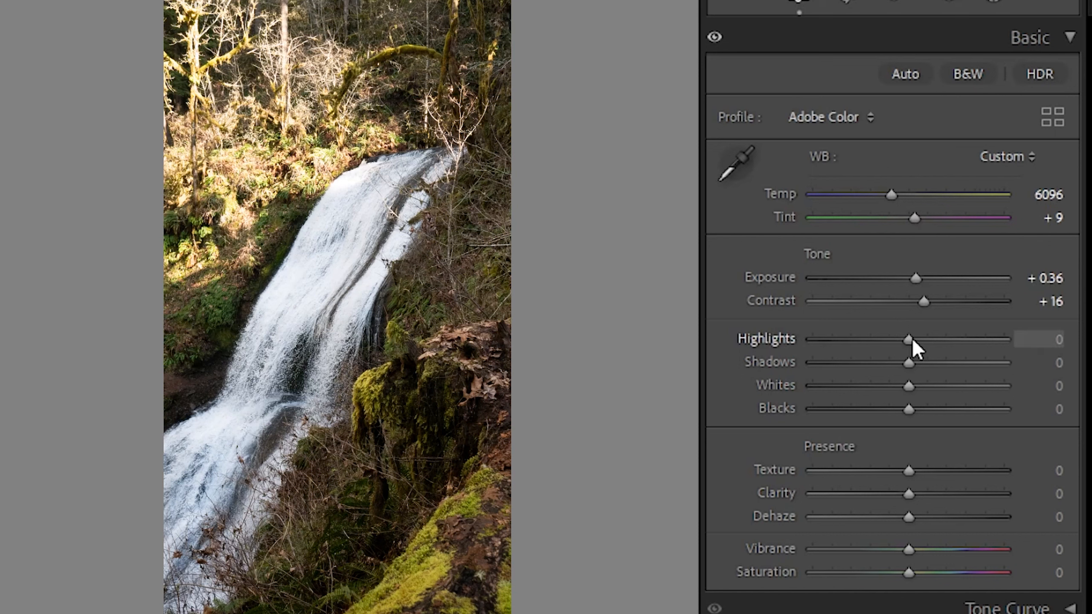
{"action": "left_click_drag", "start_coordinate": [914, 342], "coordinate": [849, 346]}
{"action": "left_click", "coordinate": [323, 237]}
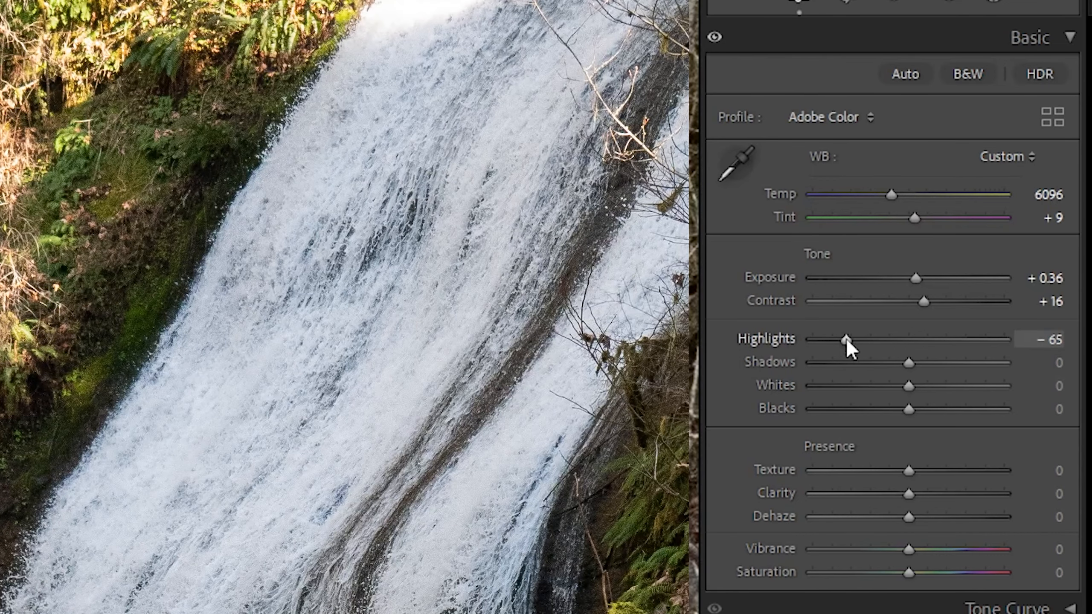
{"action": "left_click_drag", "start_coordinate": [846, 337], "coordinate": [886, 356]}
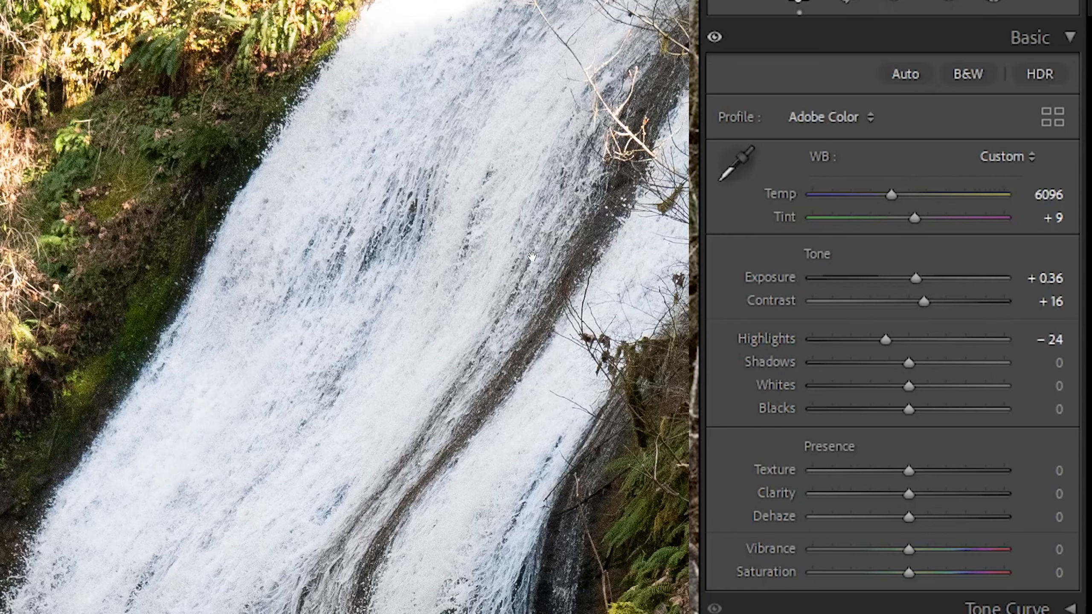
{"action": "left_click", "coordinate": [398, 252]}
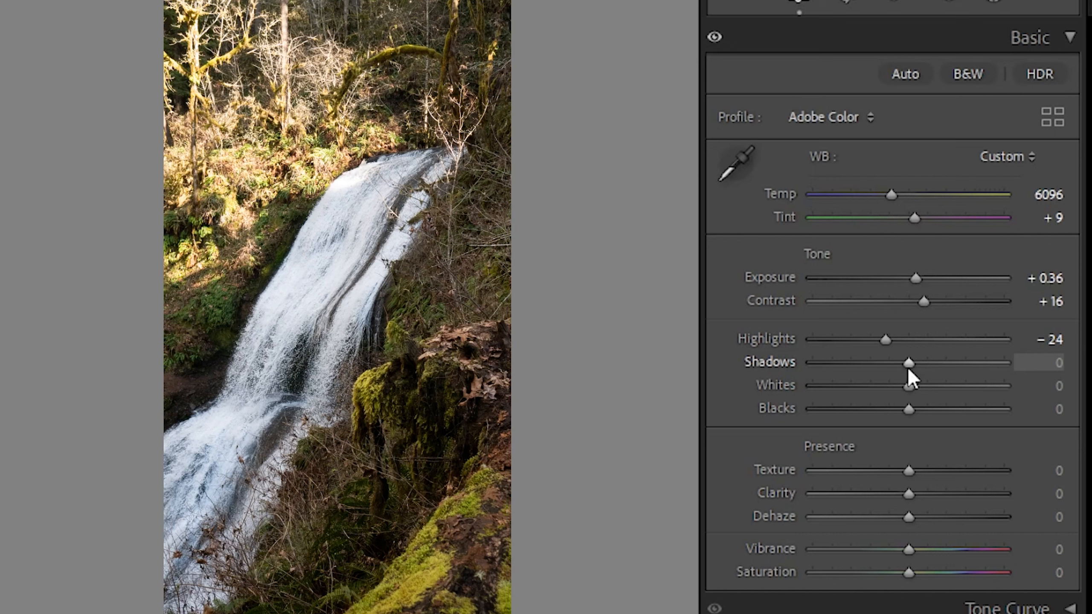
- Set the tone values to Shadows +7, Whites −22 and Blacks −30
{"action": "mouse_move", "coordinate": [910, 365]}
{"action": "left_mouse_down"}
{"action": "mouse_move", "coordinate": [894, 363]}
{"action": "mouse_move", "coordinate": [918, 366]}
{"action": "mouse_move", "coordinate": [911, 374]}
{"action": "left_mouse_up"}
{"action": "key", "text": "z"}
{"action": "key", "text": "z"}
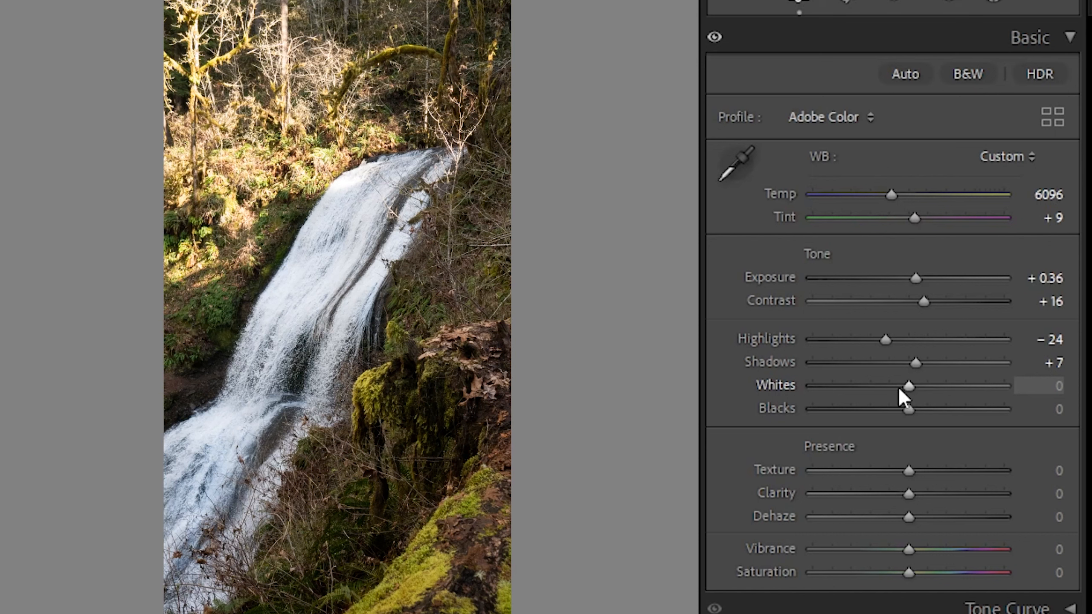
{"action": "left_click_drag", "start_coordinate": [909, 386], "coordinate": [888, 400]}
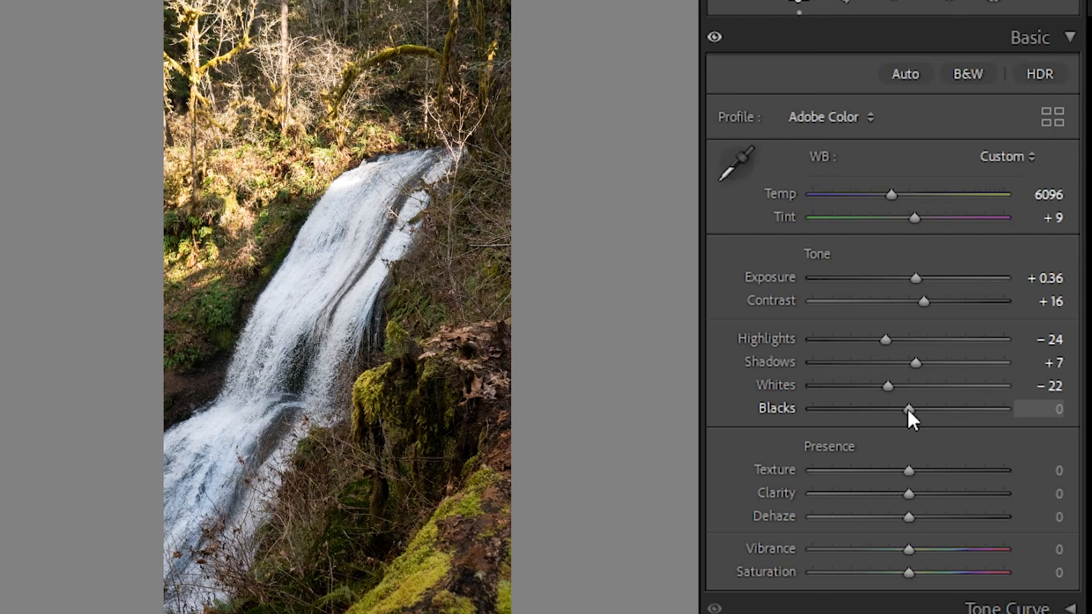
{"action": "left_click_drag", "start_coordinate": [907, 408], "coordinate": [879, 422]}
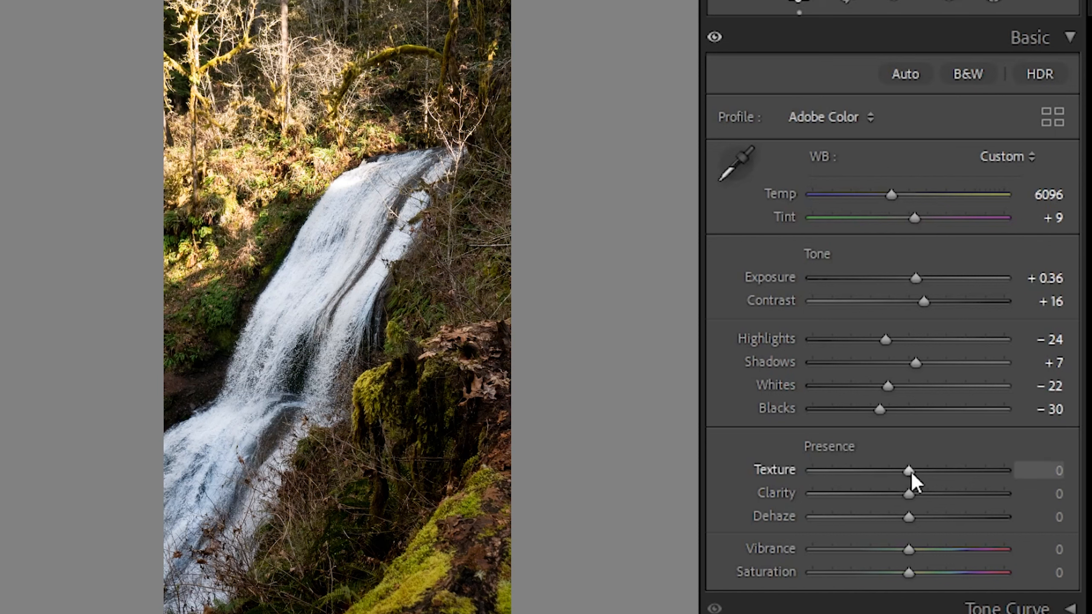
- Set Texture to +12, judging it on the ferns and water up close, and set Clarity to +4
{"action": "left_click_drag", "start_coordinate": [912, 475], "coordinate": [985, 474]}
{"action": "left_click", "coordinate": [402, 311]}
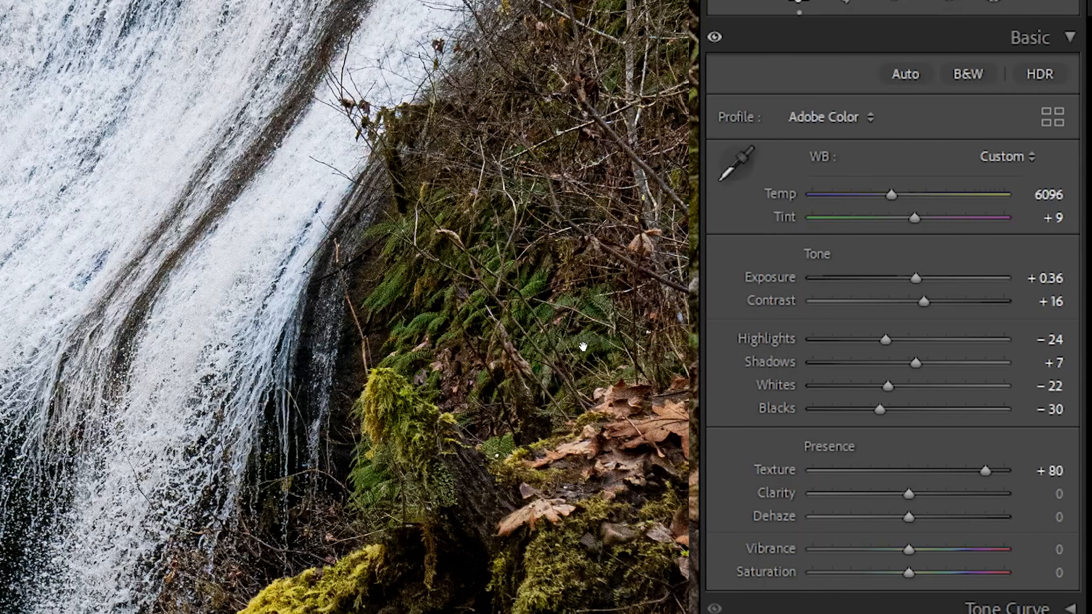
{"action": "left_click_drag", "start_coordinate": [983, 473], "coordinate": [918, 488]}
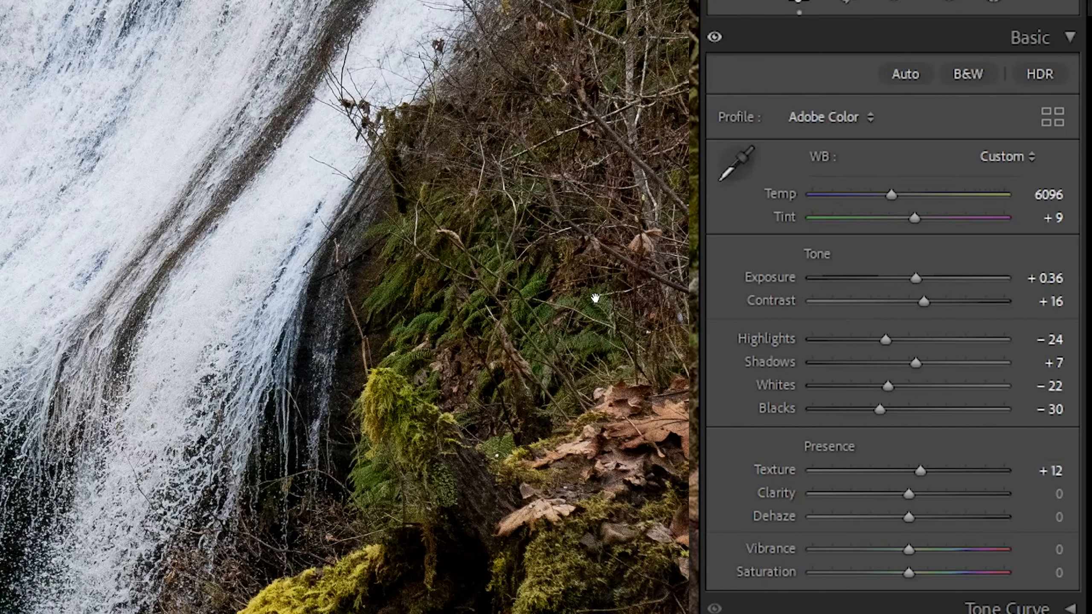
{"action": "left_click", "coordinate": [498, 292]}
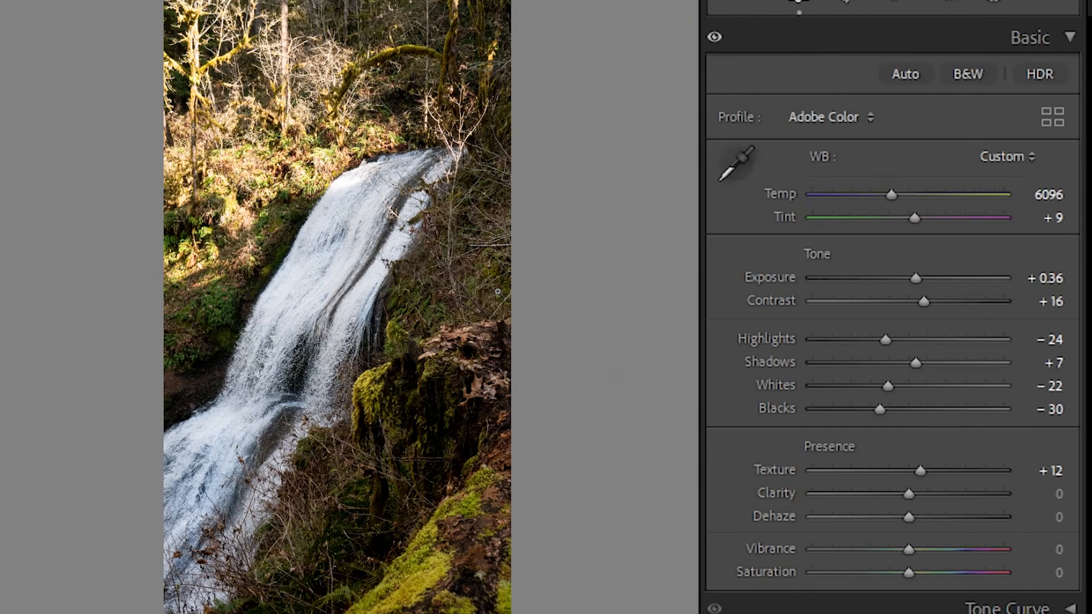
{"action": "left_click_drag", "start_coordinate": [909, 494], "coordinate": [908, 529]}
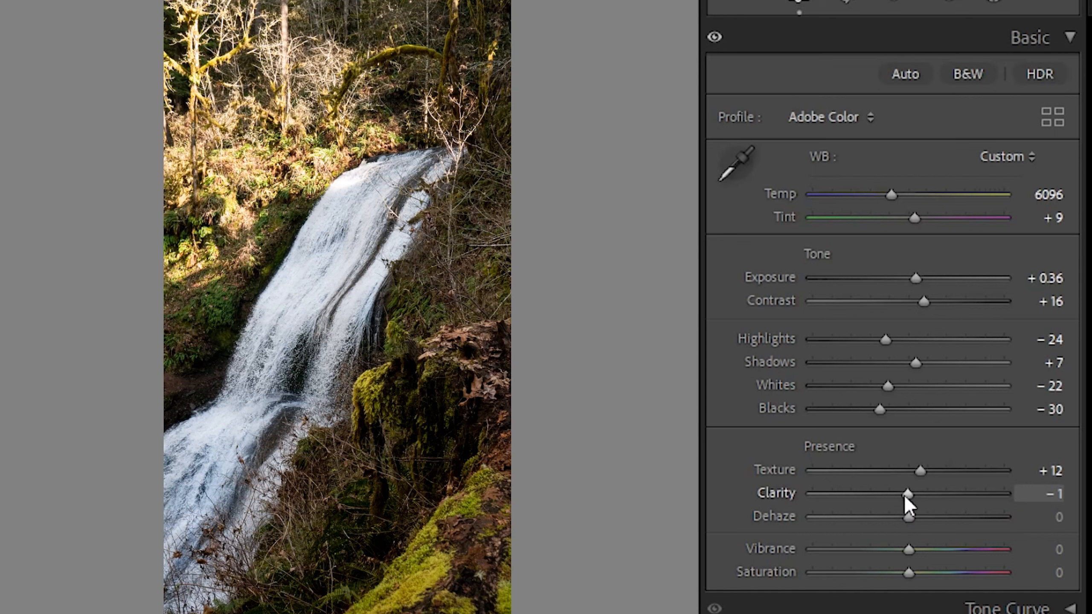
{"action": "mouse_move", "coordinate": [905, 495]}
{"action": "left_mouse_down"}
{"action": "mouse_move", "coordinate": [927, 495]}
{"action": "mouse_move", "coordinate": [871, 500]}
{"action": "mouse_move", "coordinate": [910, 501]}
{"action": "left_mouse_up"}
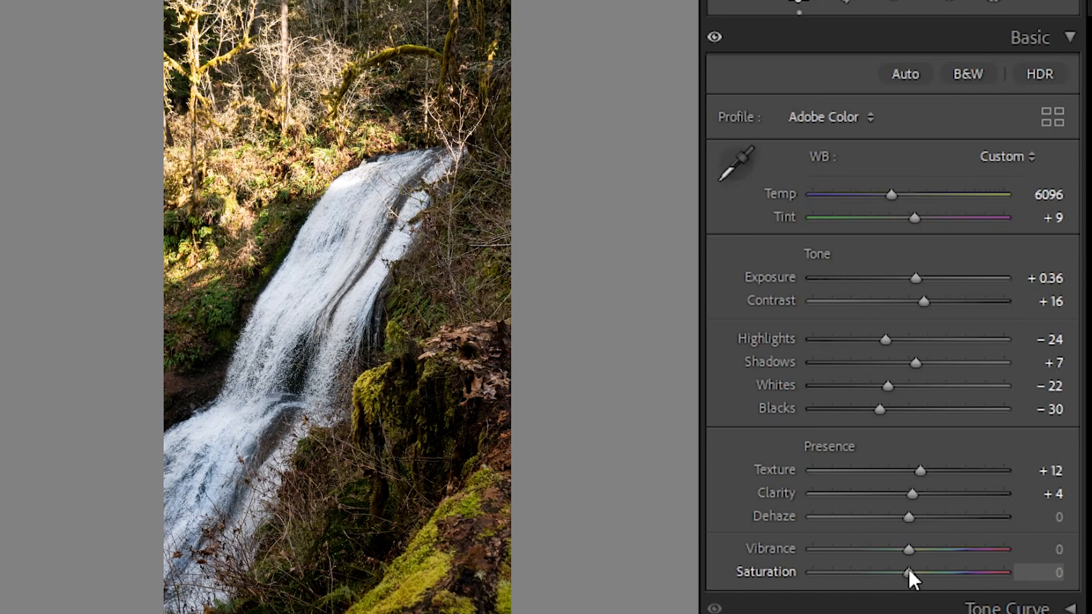
- Set the photo's Vibrance to −1 and Saturation to +8
{"action": "mouse_move", "coordinate": [908, 572]}
{"action": "left_mouse_down"}
{"action": "mouse_move", "coordinate": [971, 572]}
{"action": "mouse_move", "coordinate": [864, 572]}
{"action": "mouse_move", "coordinate": [910, 572]}
{"action": "left_mouse_up"}
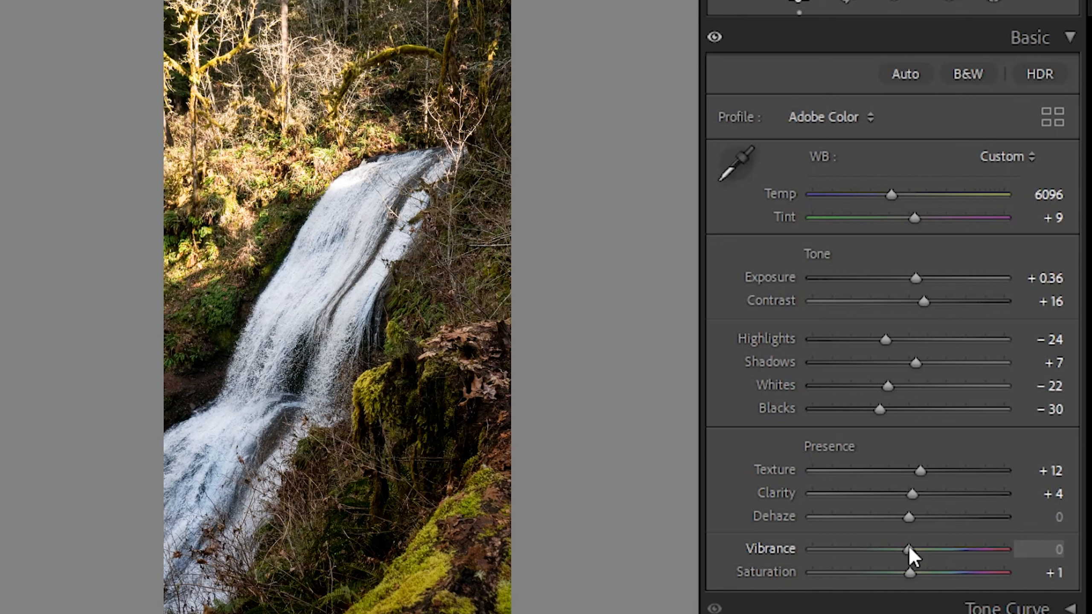
{"action": "left_click_drag", "start_coordinate": [909, 551], "coordinate": [937, 573]}
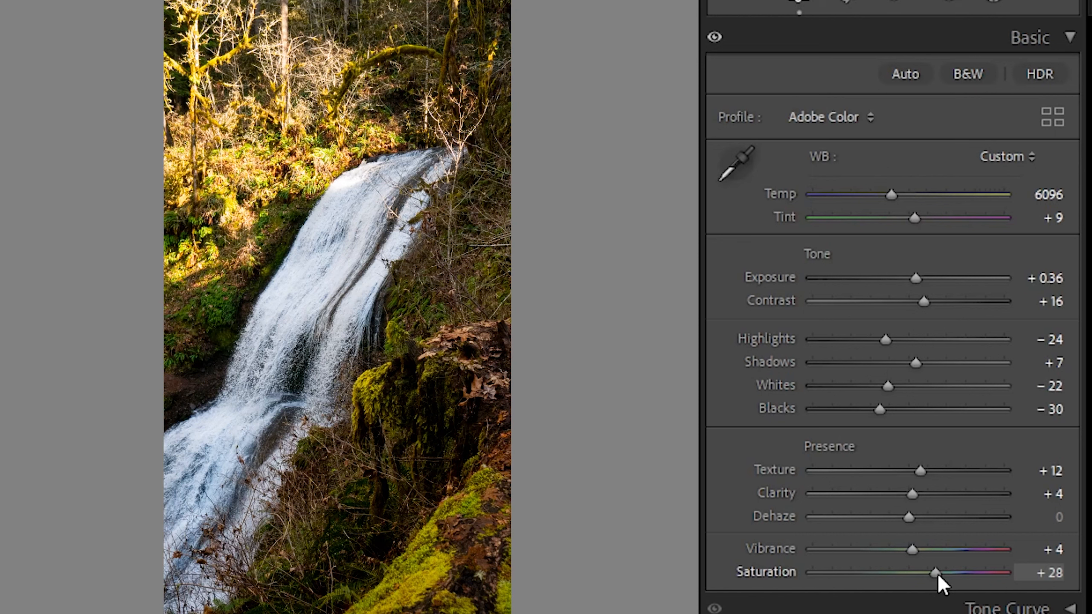
{"action": "mouse_move", "coordinate": [937, 573]}
{"action": "left_mouse_down"}
{"action": "mouse_move", "coordinate": [911, 572]}
{"action": "mouse_move", "coordinate": [908, 554]}
{"action": "mouse_move", "coordinate": [917, 573]}
{"action": "left_mouse_up"}
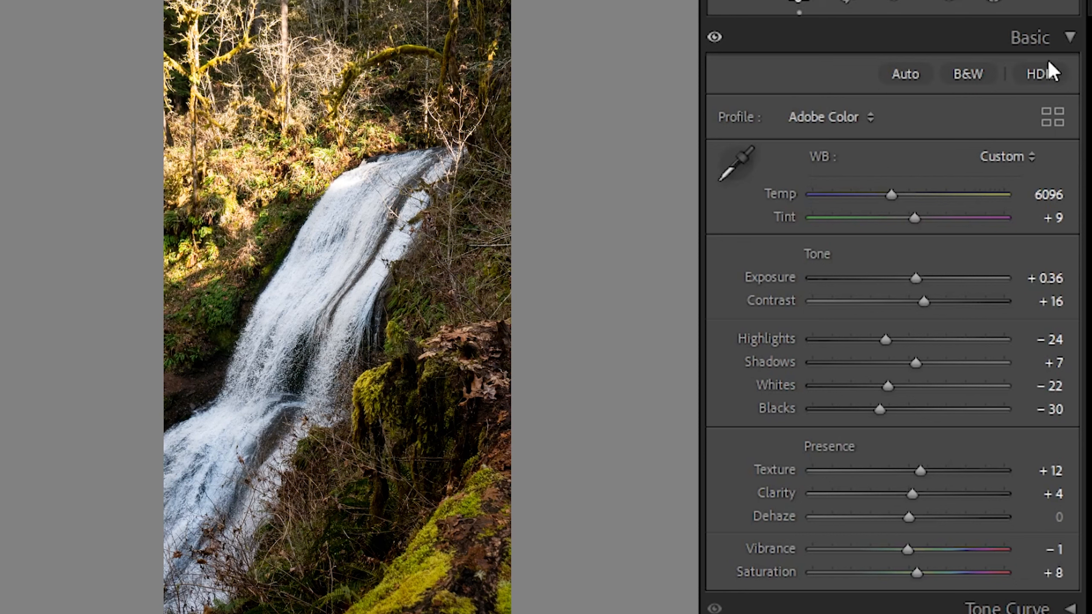
- Collapse the Basic settings and expand the Tone Curve settings
{"action": "left_click", "coordinate": [1059, 38]}
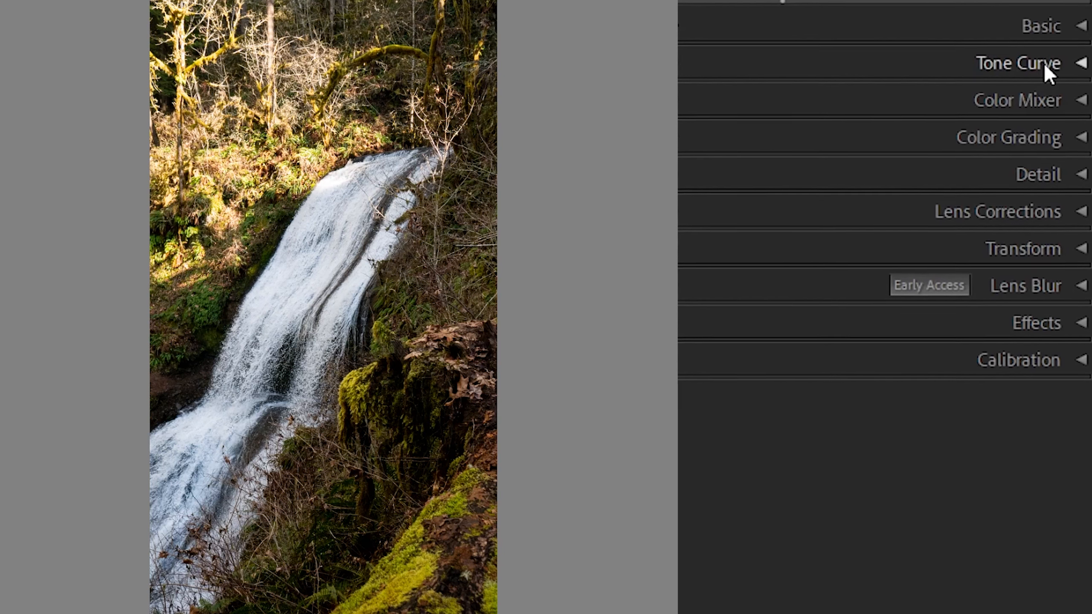
{"action": "left_click", "coordinate": [1043, 62]}
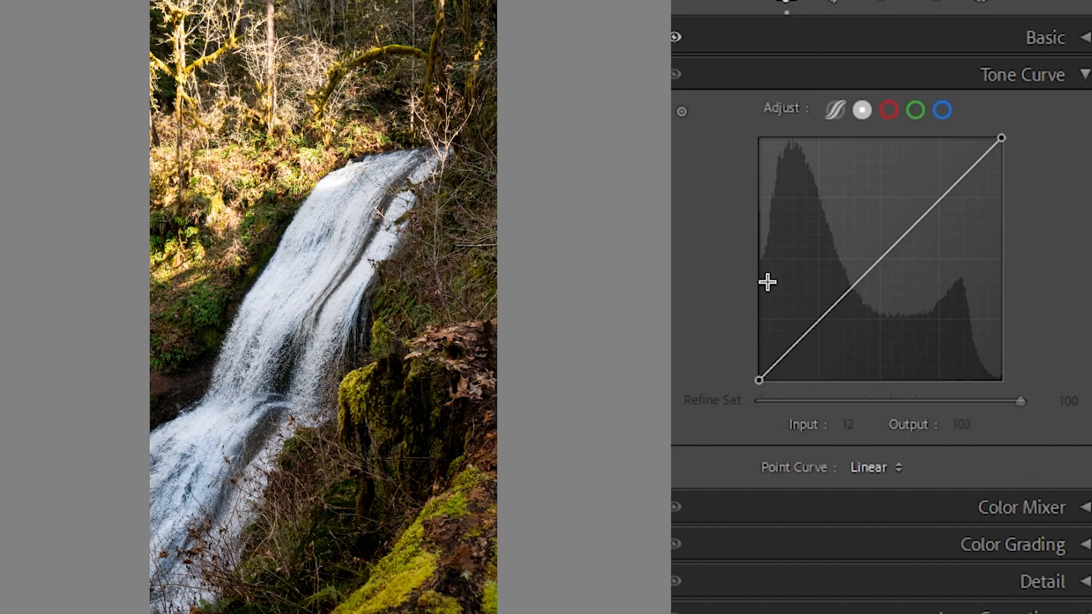
- Try lowering the highlights of the point curve to input 196, output 176, and undo it
{"action": "left_click", "coordinate": [942, 199]}
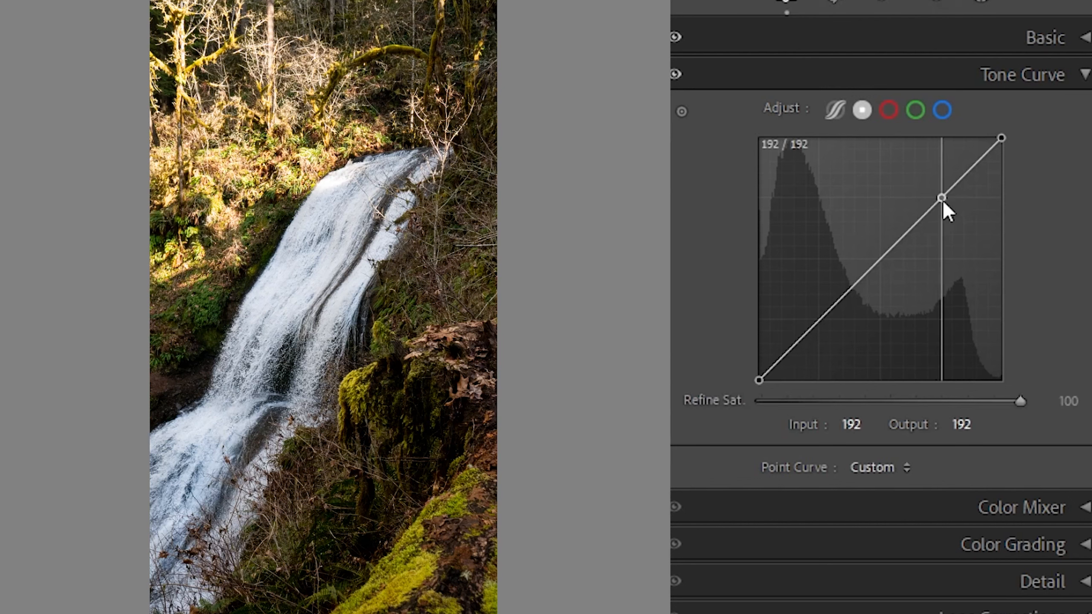
{"action": "mouse_move", "coordinate": [942, 200]}
{"action": "left_mouse_down"}
{"action": "mouse_move", "coordinate": [947, 183]}
{"action": "mouse_move", "coordinate": [949, 215]}
{"action": "left_mouse_up"}
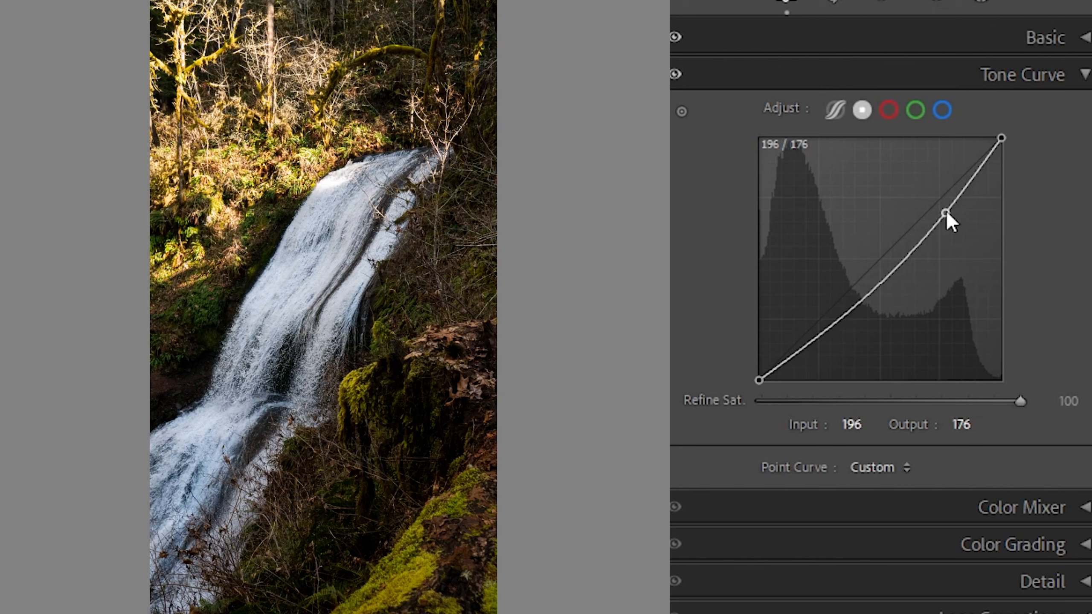
{"action": "key", "text": "ctrl+z"}
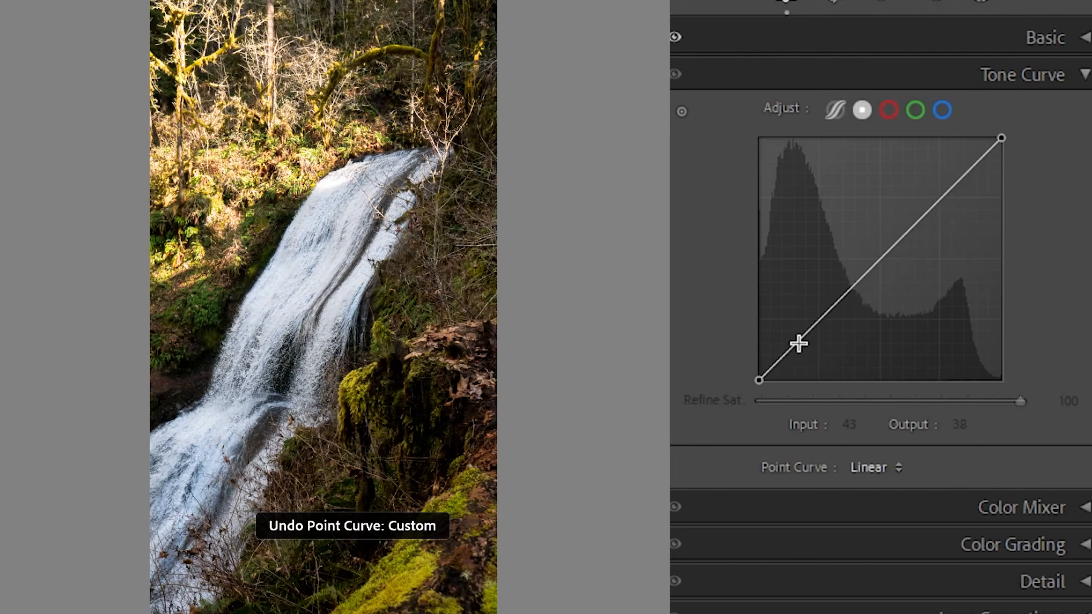
- Try lowering the shadows of the point curve to input 66, output 51, and undo it
{"action": "left_click", "coordinate": [818, 323]}
{"action": "mouse_move", "coordinate": [818, 326]}
{"action": "left_mouse_down"}
{"action": "mouse_move", "coordinate": [820, 313]}
{"action": "mouse_move", "coordinate": [823, 336]}
{"action": "left_mouse_up"}
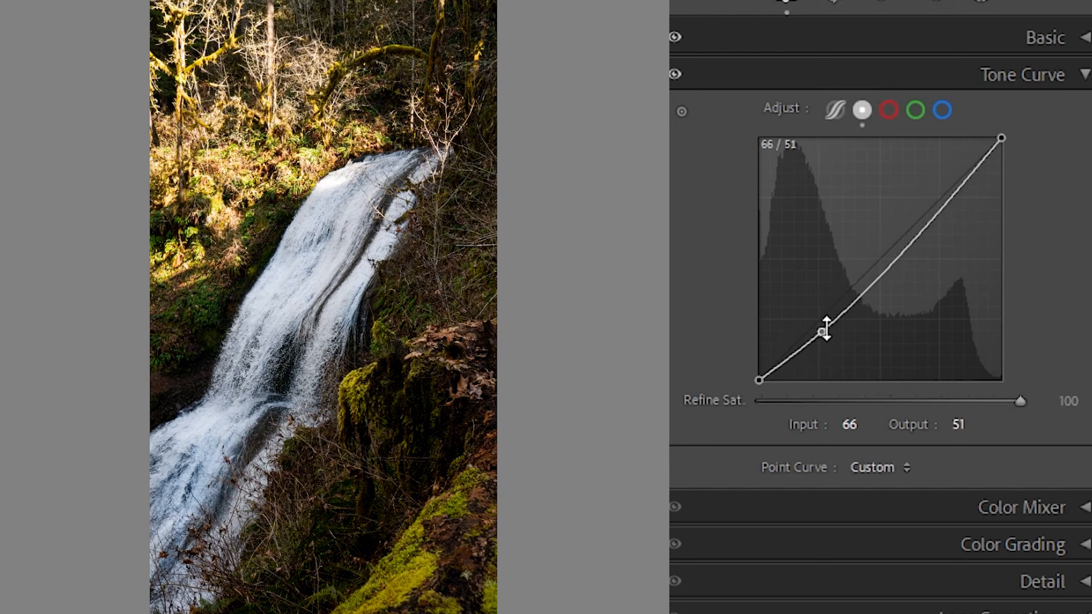
{"action": "key", "text": "ctrl+z"}
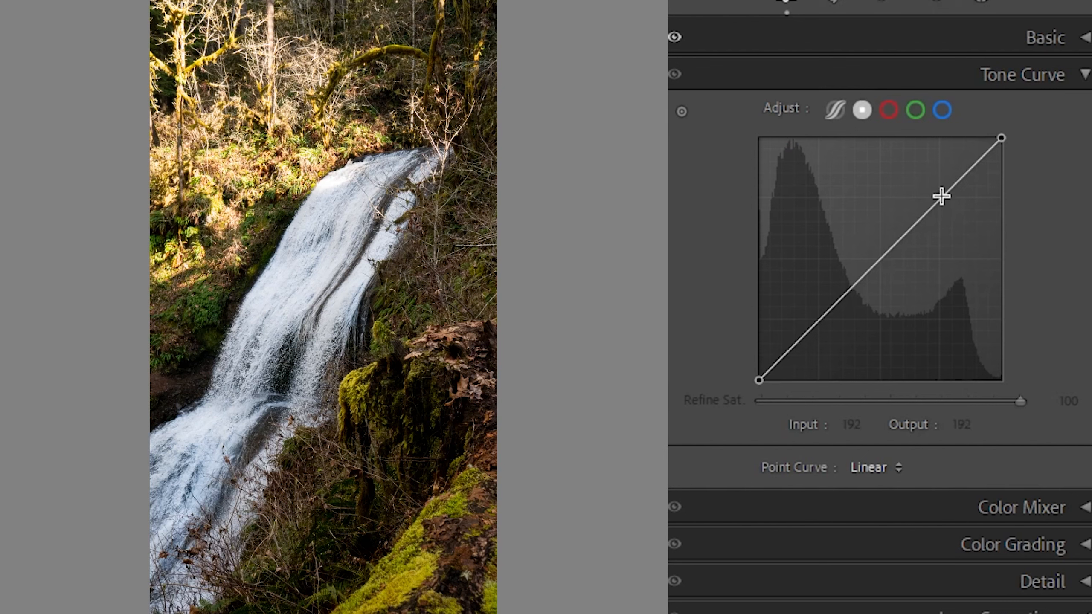
- Shape the main point curve into a slight S with a highlight point at 190/199 and a shadow point at 60/56
{"action": "left_click_drag", "start_coordinate": [941, 196], "coordinate": [942, 193]}
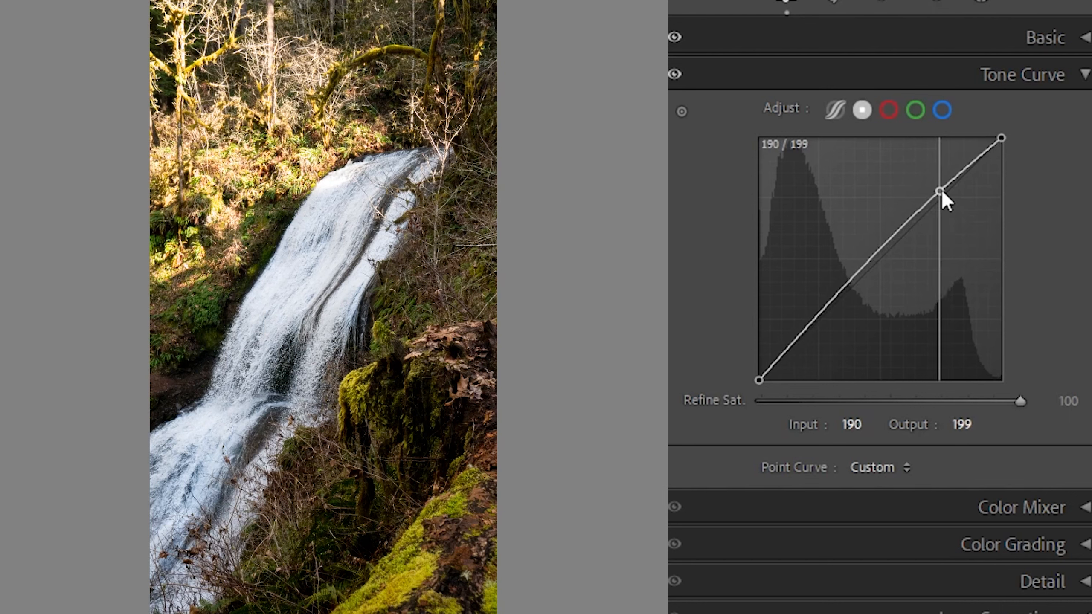
{"action": "left_click_drag", "start_coordinate": [818, 313], "coordinate": [817, 337]}
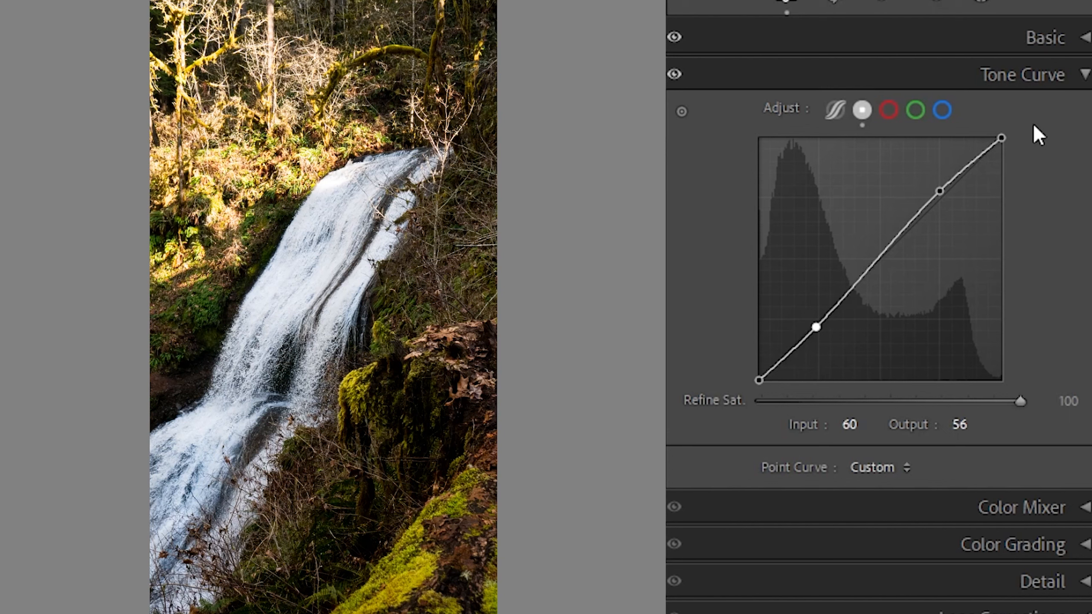
- Shape the red channel curve into a slight S with a highlight point at 192/199 and a shadow point at 62/55
{"action": "left_click", "coordinate": [890, 110]}
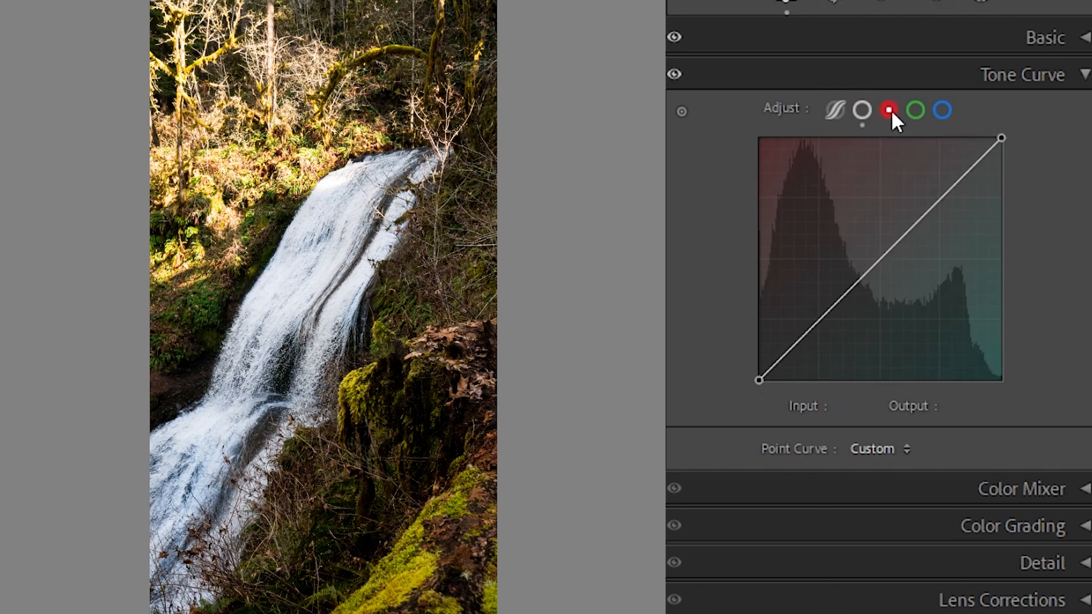
{"action": "left_click", "coordinate": [914, 109]}
{"action": "left_click", "coordinate": [941, 110]}
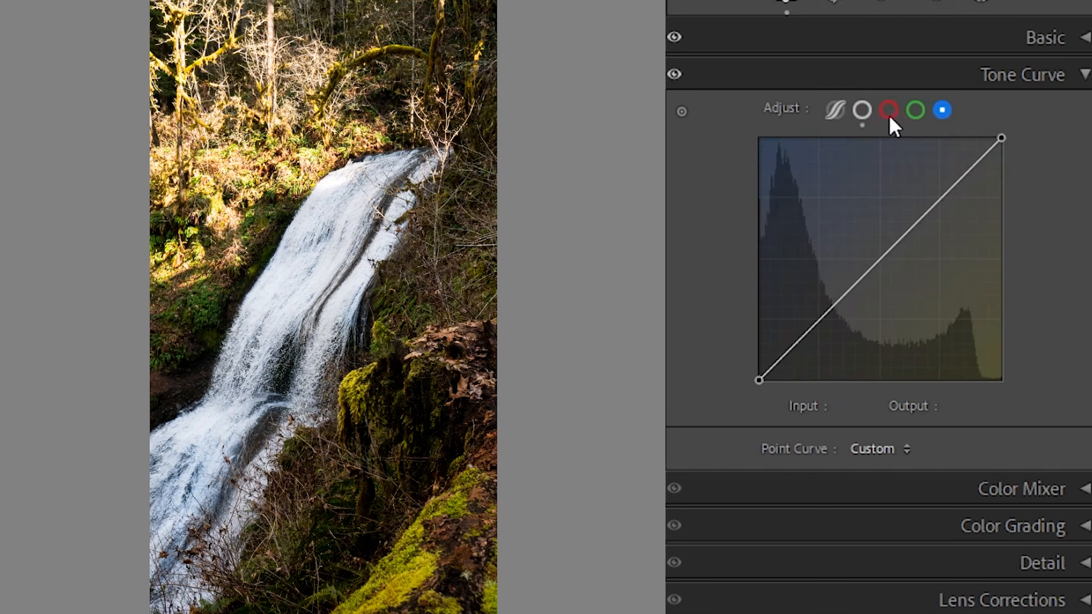
{"action": "left_click", "coordinate": [889, 112]}
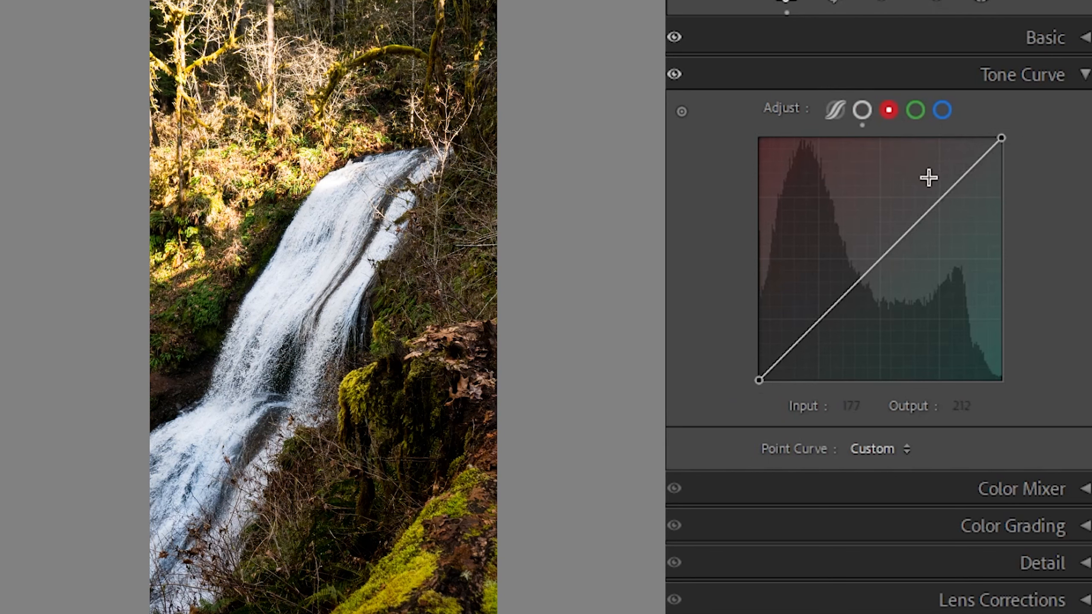
{"action": "left_click", "coordinate": [940, 199]}
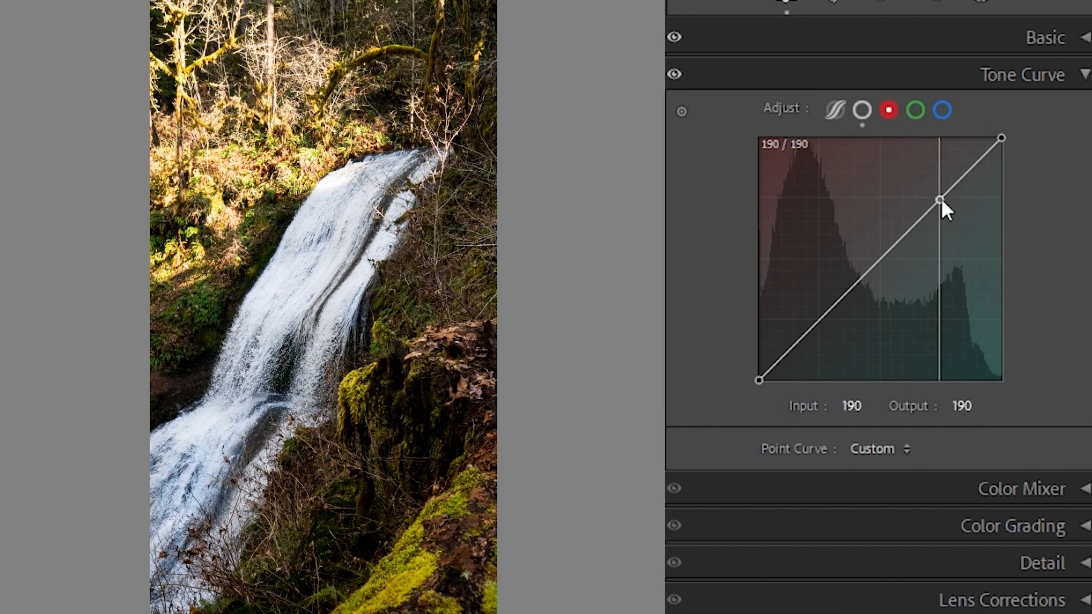
{"action": "left_click_drag", "start_coordinate": [941, 198], "coordinate": [942, 189]}
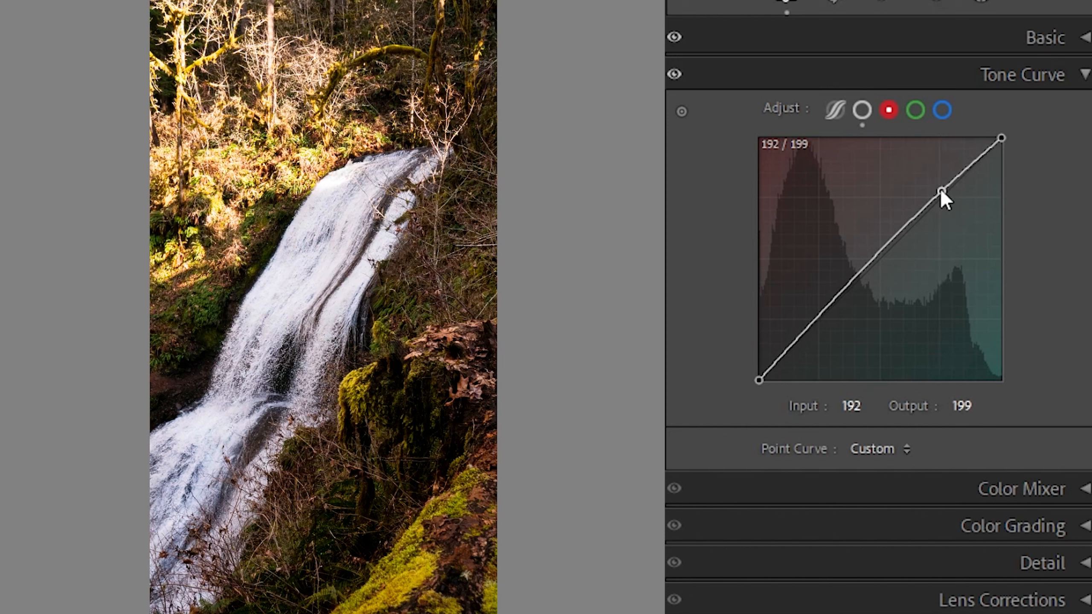
{"action": "left_click", "coordinate": [816, 319]}
{"action": "left_click_drag", "start_coordinate": [817, 322], "coordinate": [818, 332]}
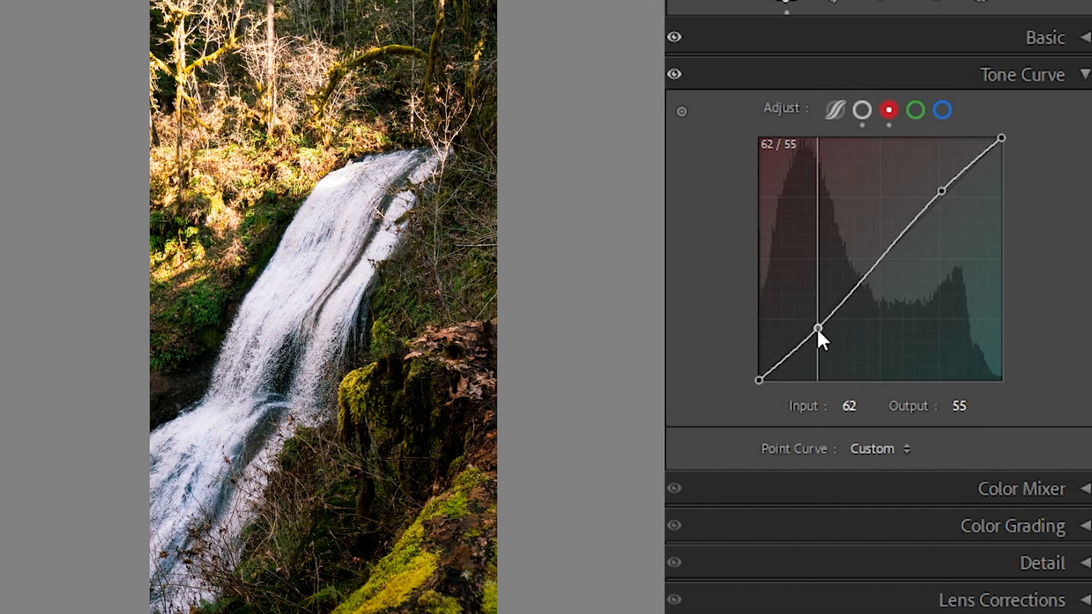
- Shape the green channel curve with a highlight point at 189/201 and a lowered shadow point near input 61
{"action": "left_click", "coordinate": [916, 111]}
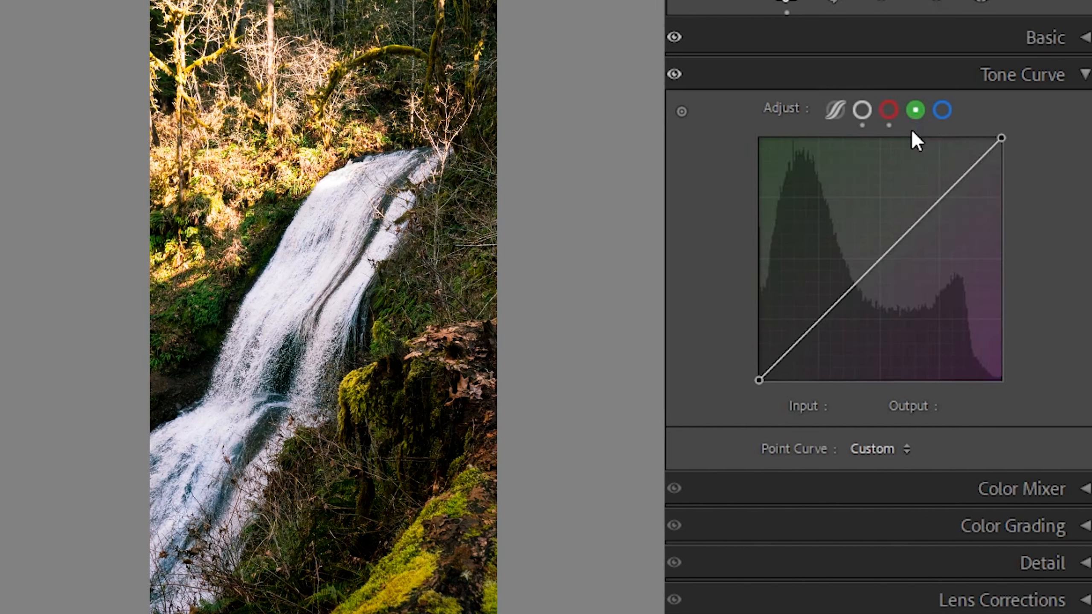
{"action": "left_click", "coordinate": [940, 198]}
{"action": "left_click_drag", "start_coordinate": [941, 198], "coordinate": [940, 190]}
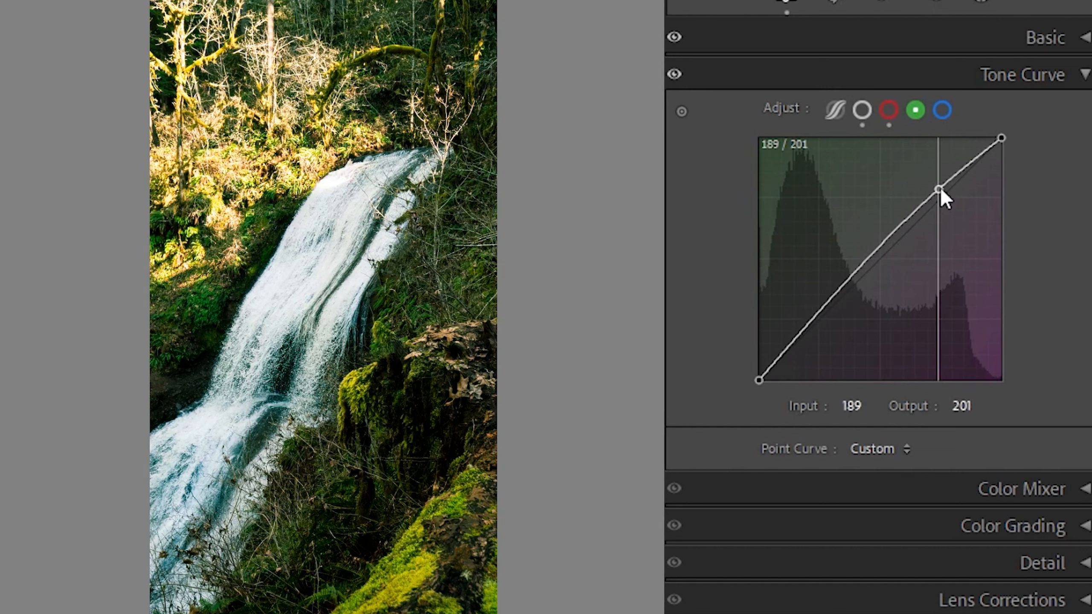
{"action": "left_click", "coordinate": [817, 314]}
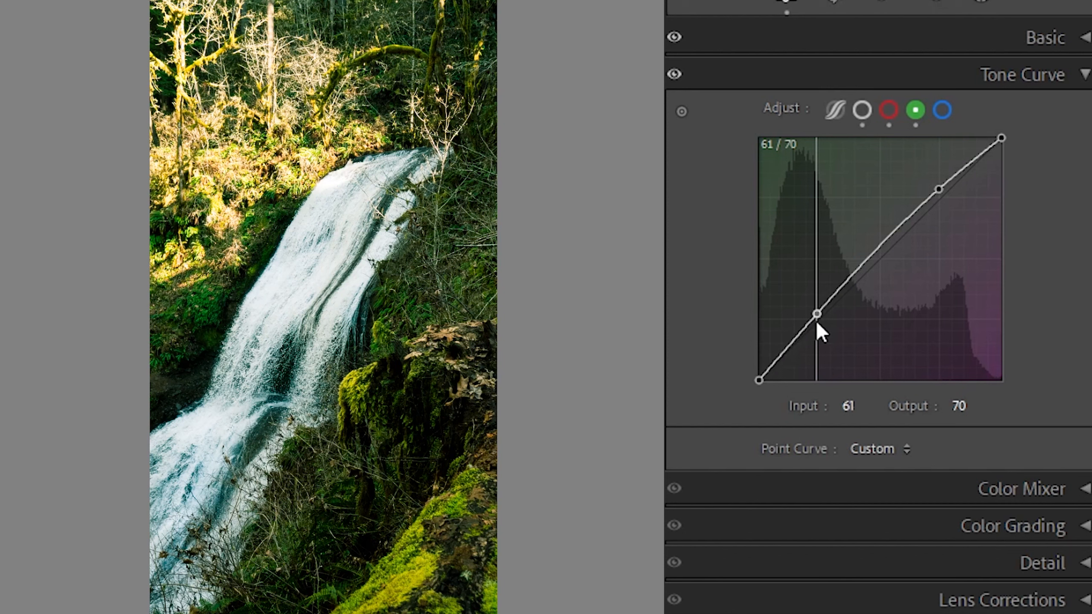
{"action": "left_click_drag", "start_coordinate": [816, 314], "coordinate": [817, 338]}
- Shape the blue channel curve into a slight S with a raised highlight point and a shadow point at 65/59
{"action": "left_click", "coordinate": [941, 113]}
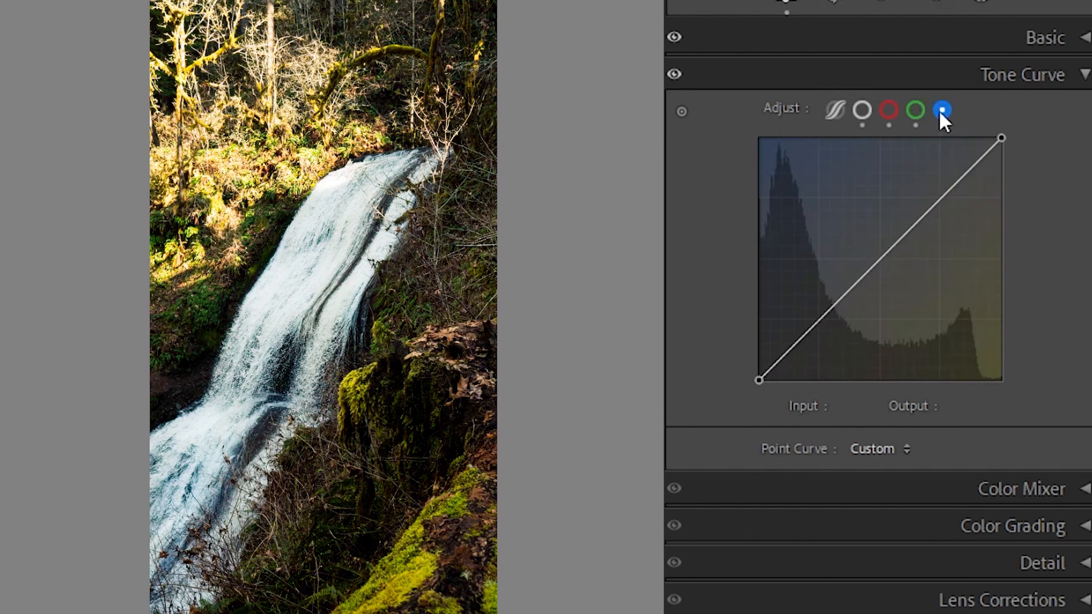
{"action": "left_click", "coordinate": [939, 200]}
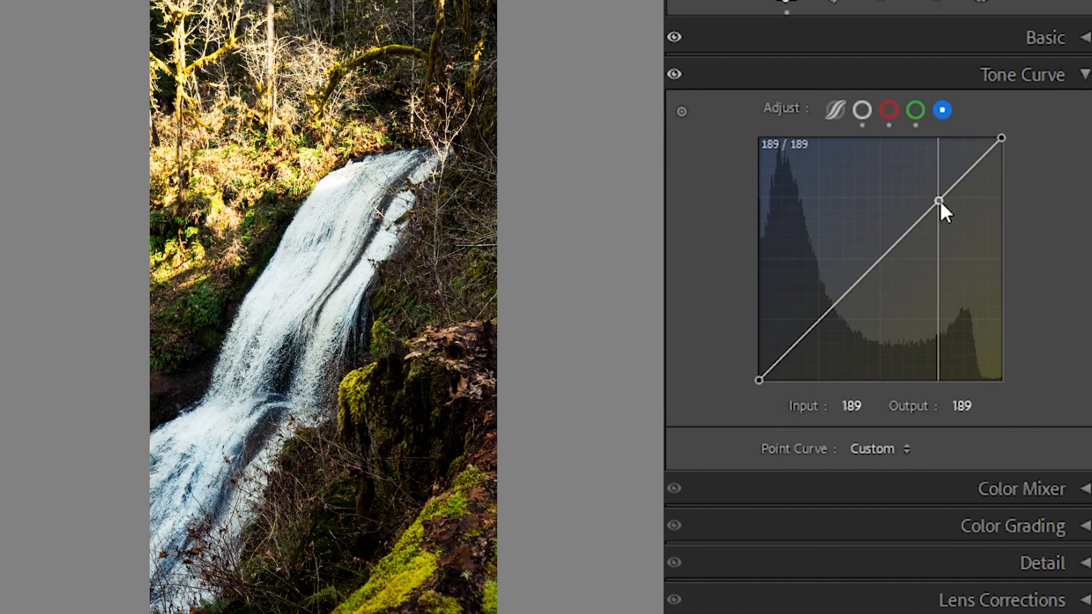
{"action": "left_click_drag", "start_coordinate": [940, 199], "coordinate": [938, 190]}
{"action": "left_click", "coordinate": [820, 318]}
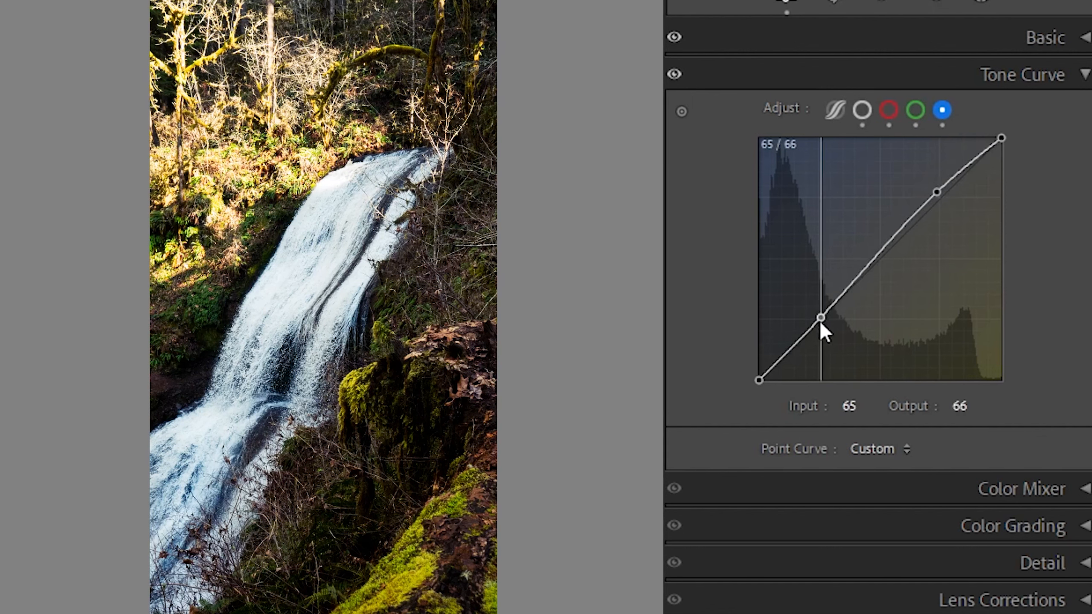
{"action": "left_click_drag", "start_coordinate": [820, 318], "coordinate": [821, 329]}
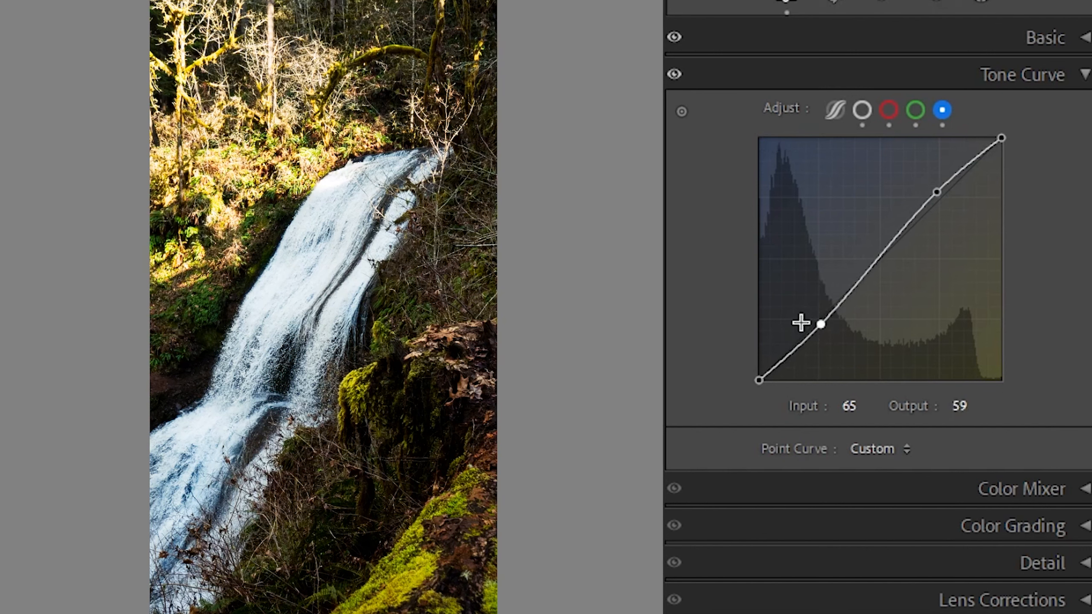
- Refine the green channel curve against the red and main curves, with a shadow point at 62/56 and a highlight point at 189/198
{"action": "left_click", "coordinate": [913, 116]}
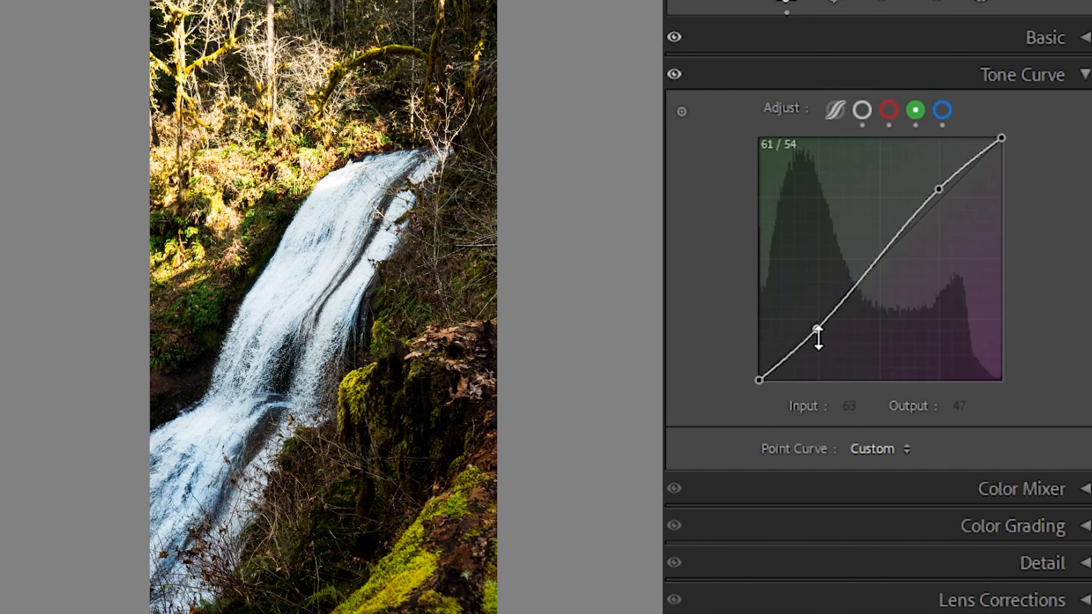
{"action": "left_click_drag", "start_coordinate": [818, 329], "coordinate": [816, 323]}
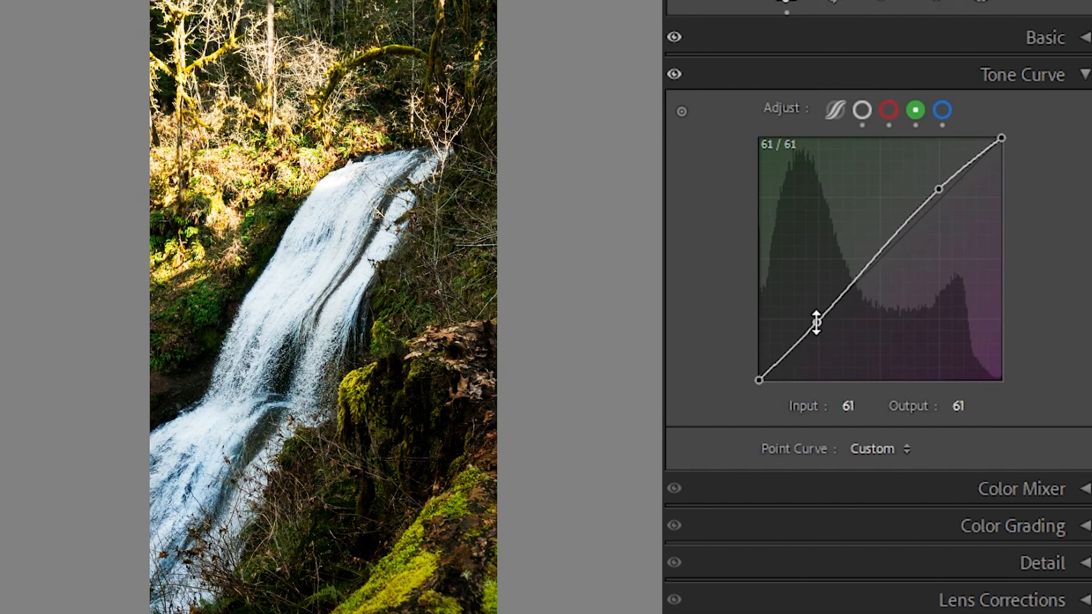
{"action": "left_click", "coordinate": [888, 110]}
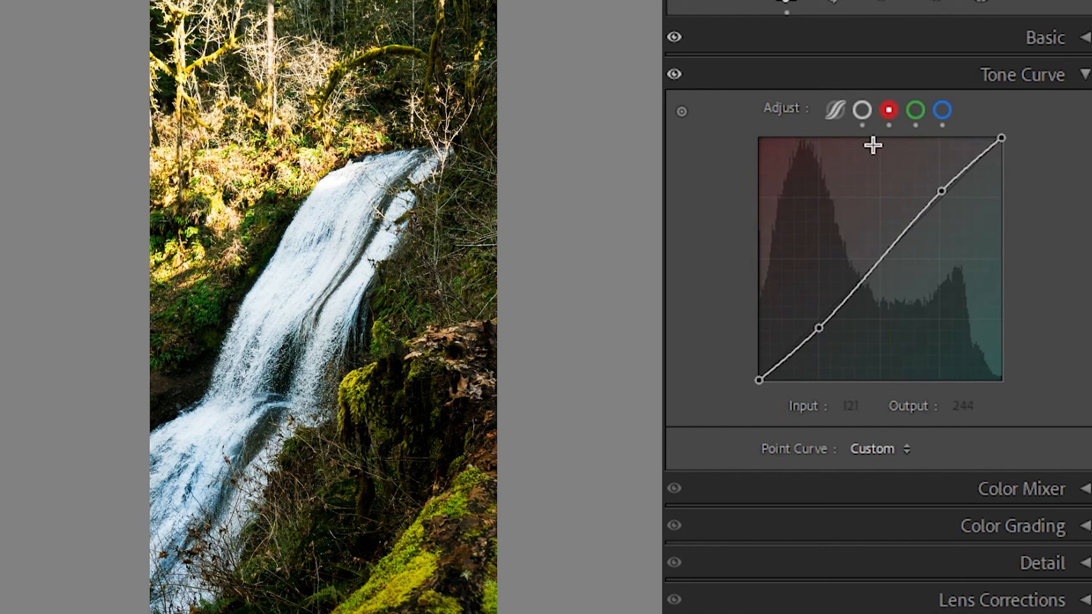
{"action": "left_click", "coordinate": [862, 112]}
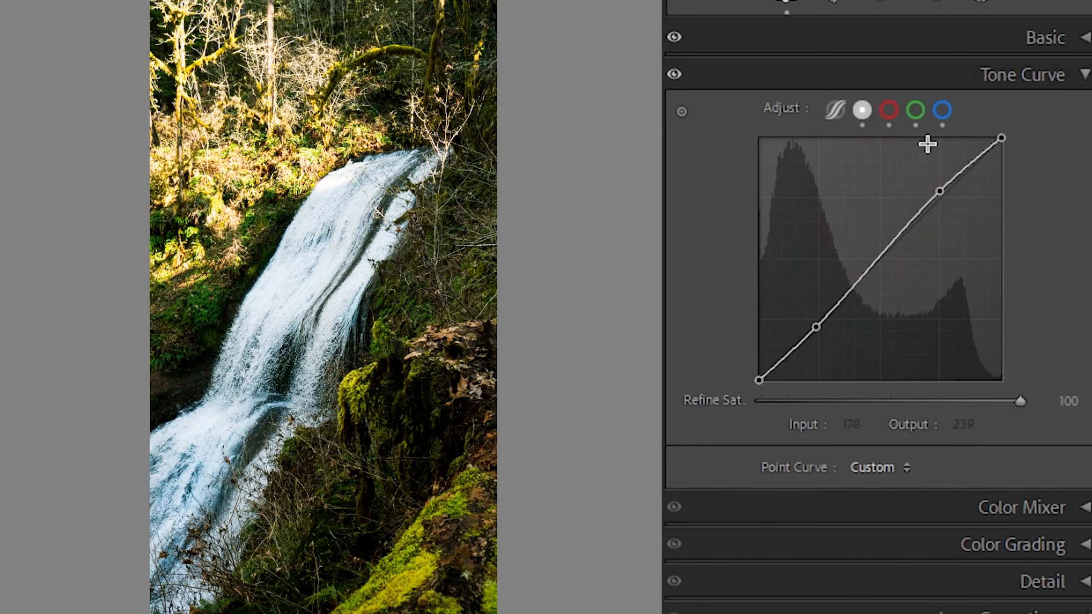
{"action": "left_click", "coordinate": [916, 110]}
{"action": "left_click_drag", "start_coordinate": [931, 196], "coordinate": [937, 200]}
{"action": "left_click_drag", "start_coordinate": [823, 320], "coordinate": [819, 332]}
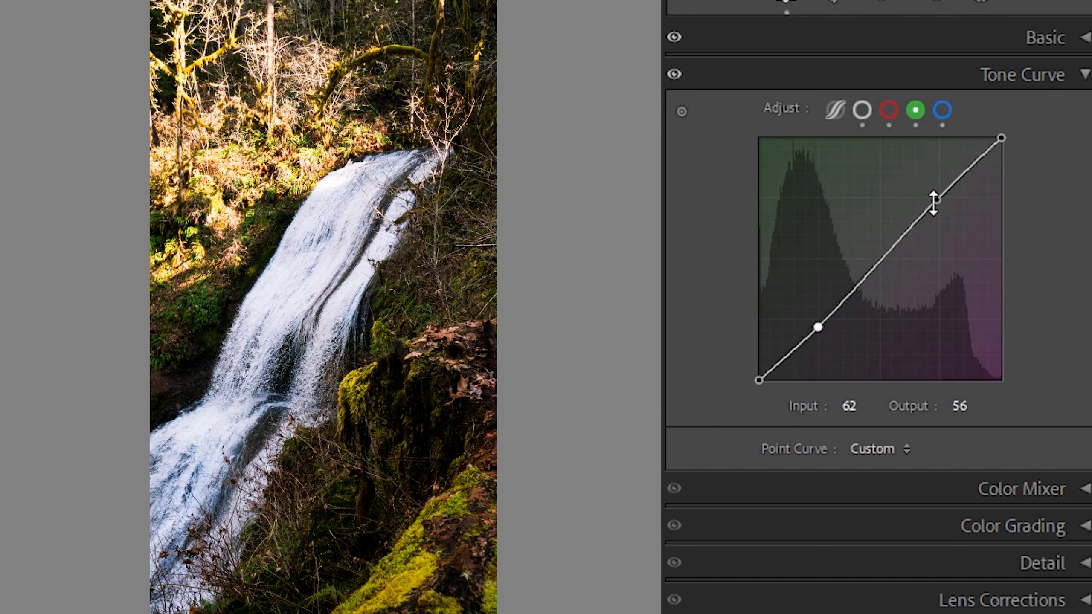
{"action": "left_click_drag", "start_coordinate": [937, 200], "coordinate": [941, 194]}
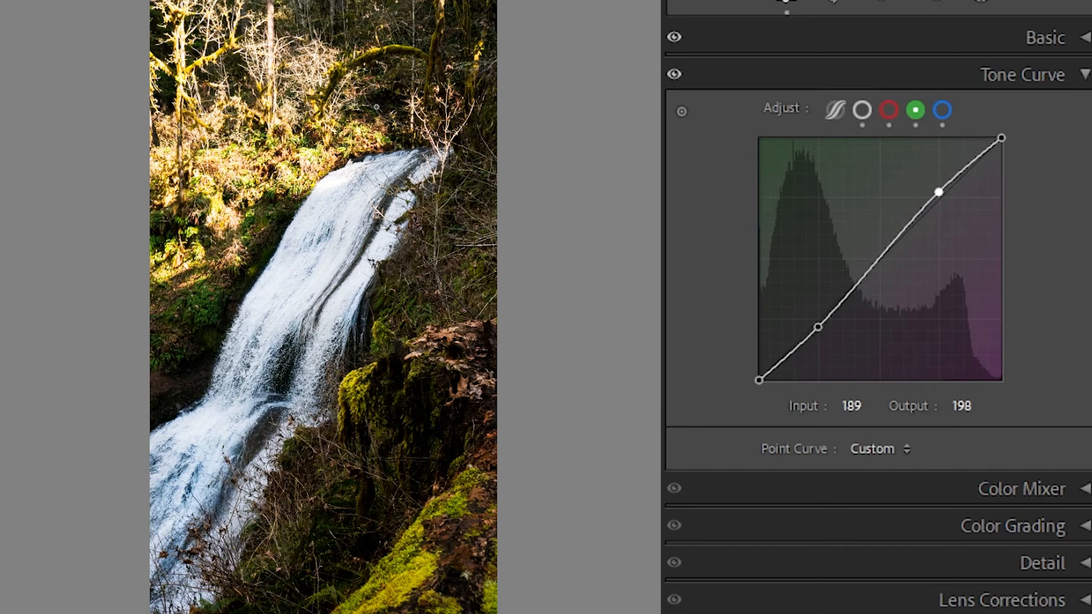
- Inspect the trees and waterfall up close and lower the basic Contrast to −9
{"action": "left_click", "coordinate": [401, 113]}
{"action": "left_click_drag", "start_coordinate": [435, 78], "coordinate": [314, 314]}
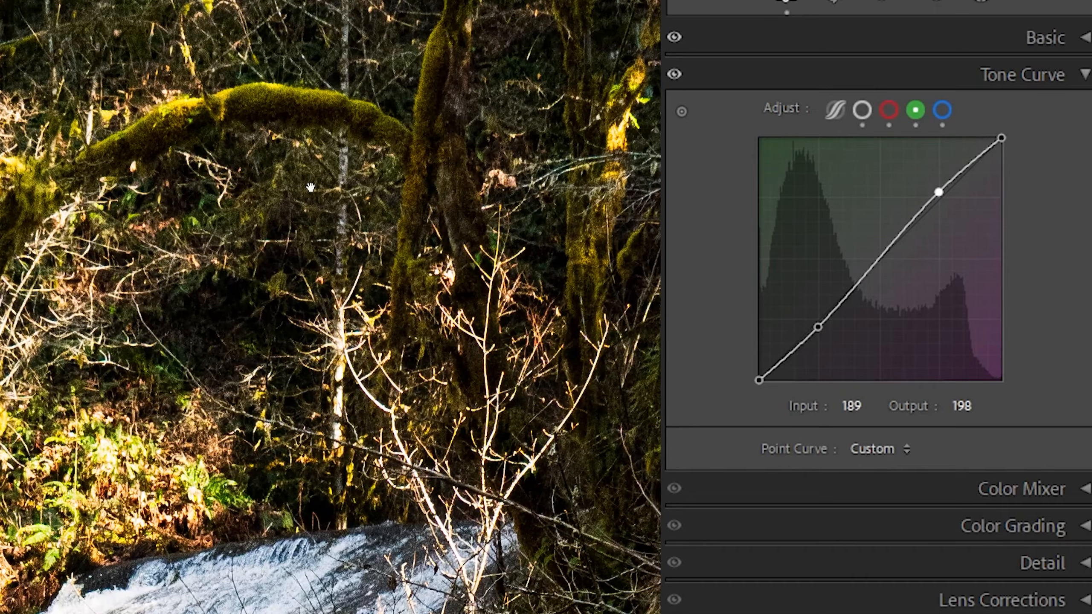
{"action": "left_click", "coordinate": [314, 260]}
{"action": "left_click", "coordinate": [171, 394]}
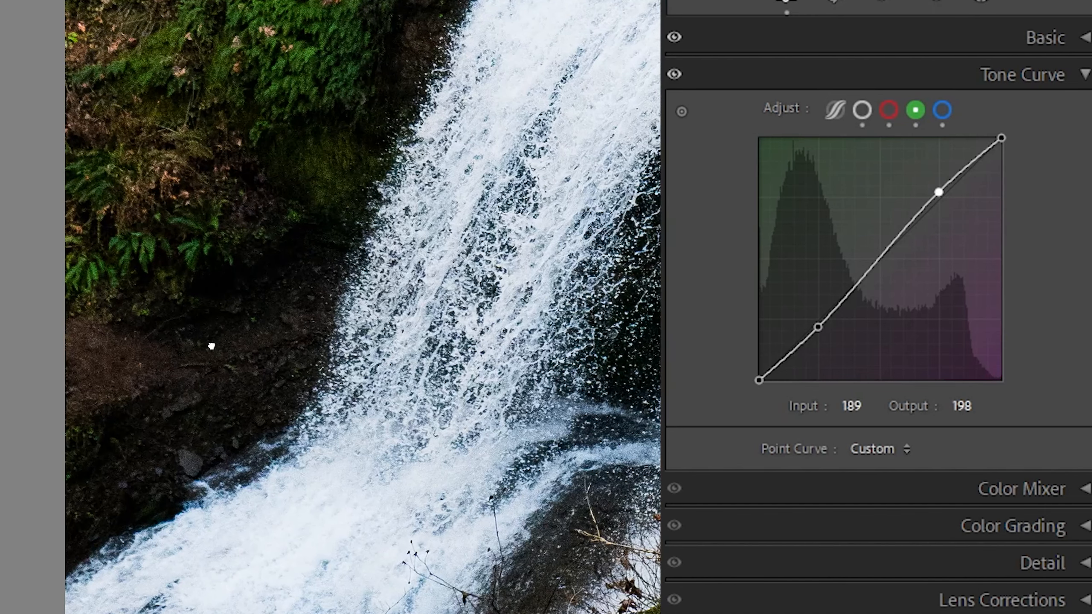
{"action": "left_click", "coordinate": [210, 346]}
{"action": "left_click", "coordinate": [1030, 49]}
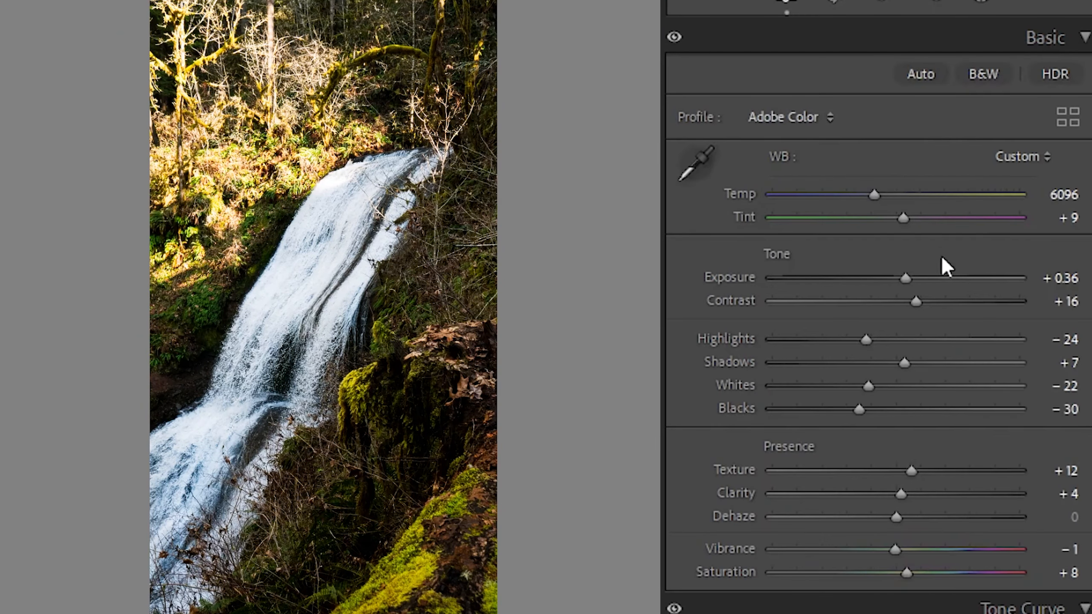
{"action": "left_click_drag", "start_coordinate": [916, 301], "coordinate": [883, 302]}
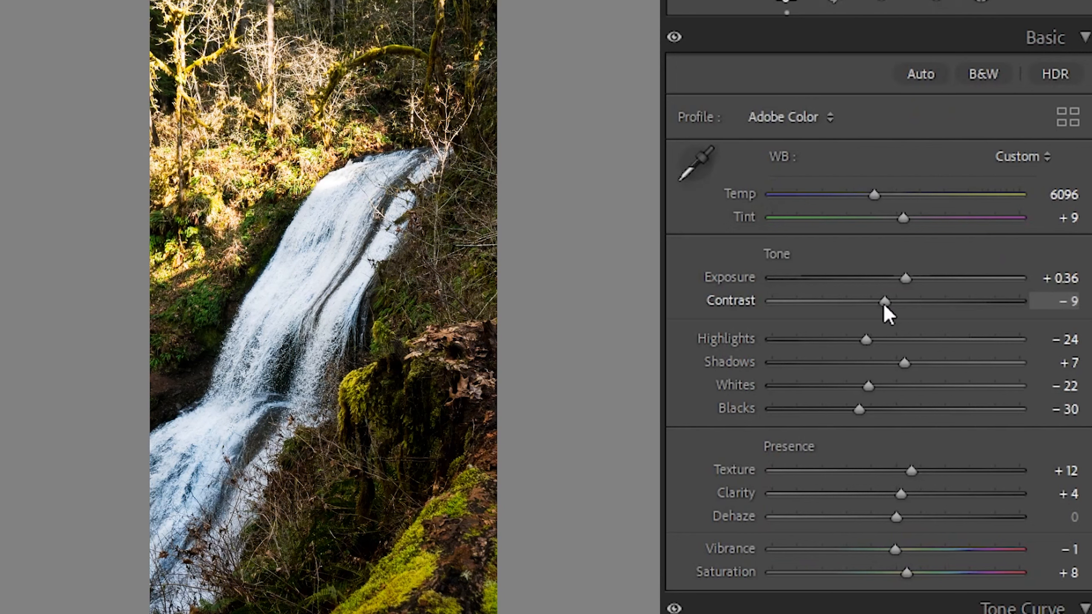
{"action": "left_click", "coordinate": [1082, 35]}
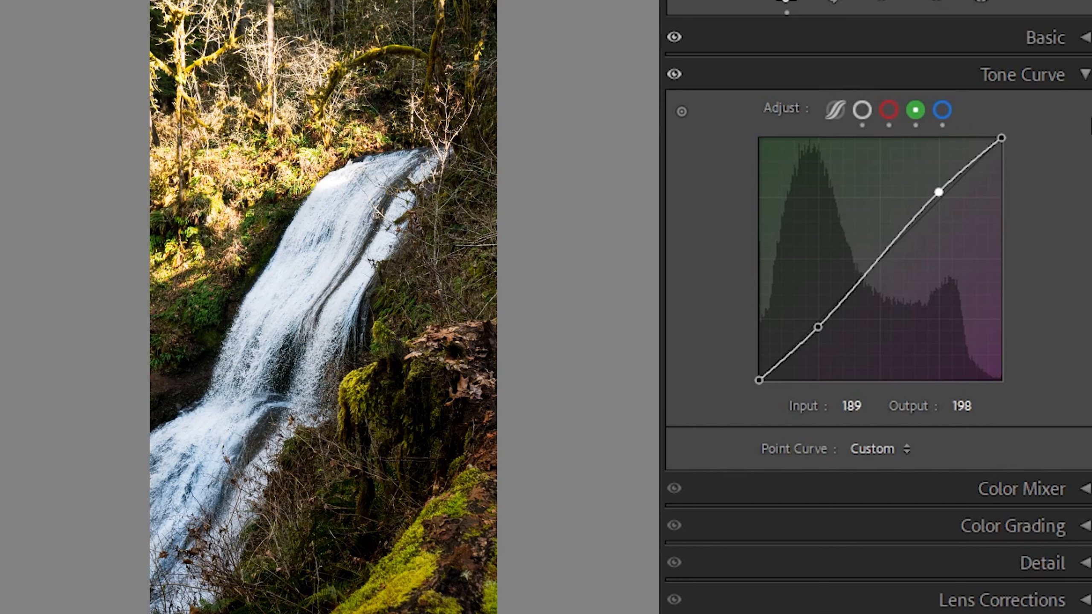
- Review the Hue, Saturation and Luminance adjustments of the Color Mixer
{"action": "scroll", "coordinate": [1041, 432], "scroll_direction": "down", "scroll_amount": 3}
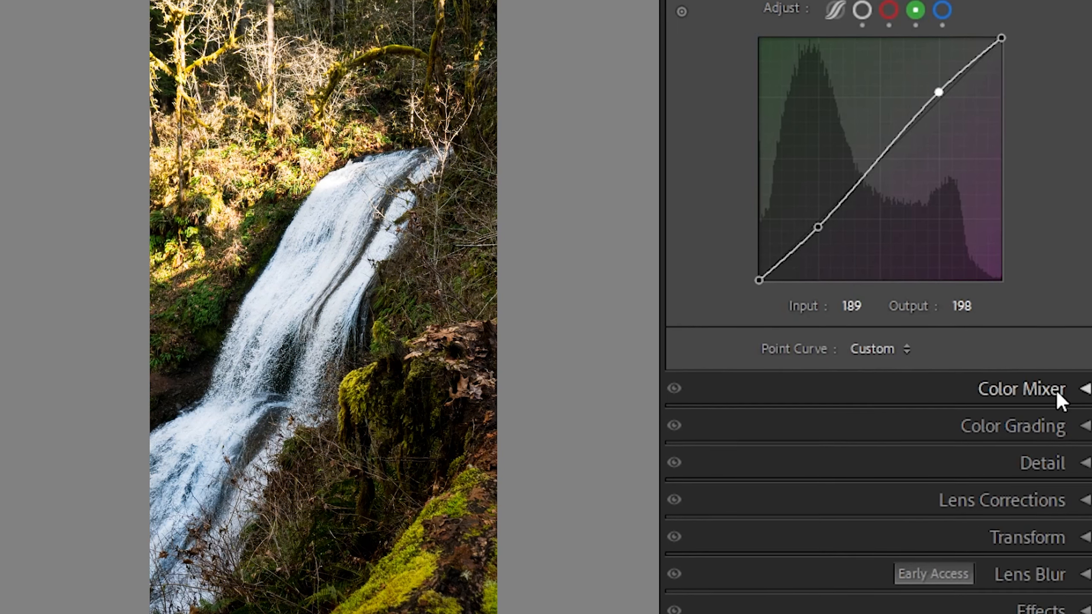
{"action": "left_click", "coordinate": [1060, 390]}
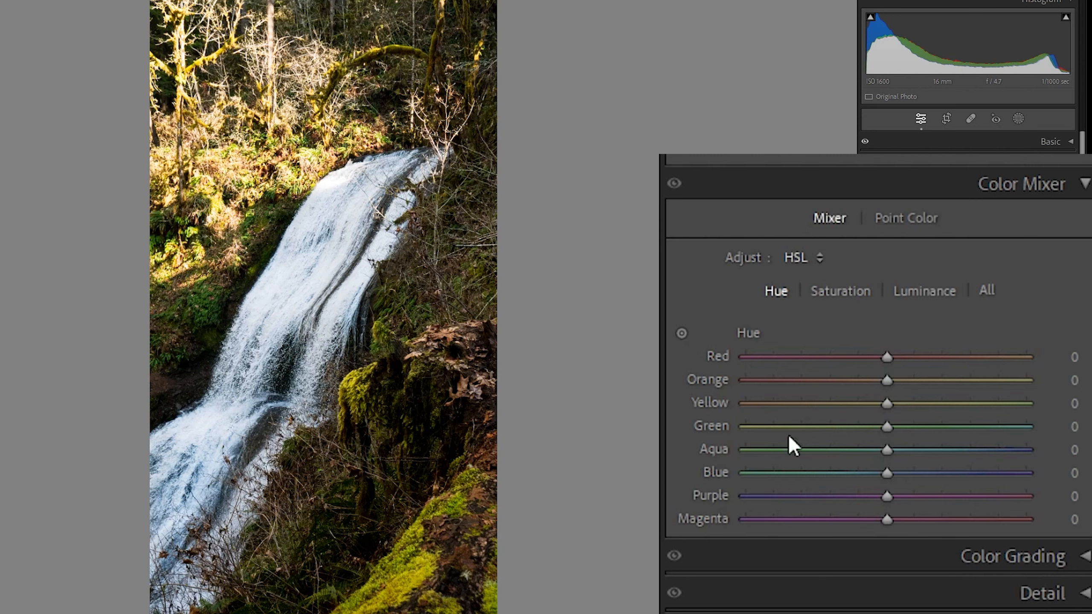
{"action": "left_click", "coordinate": [845, 292]}
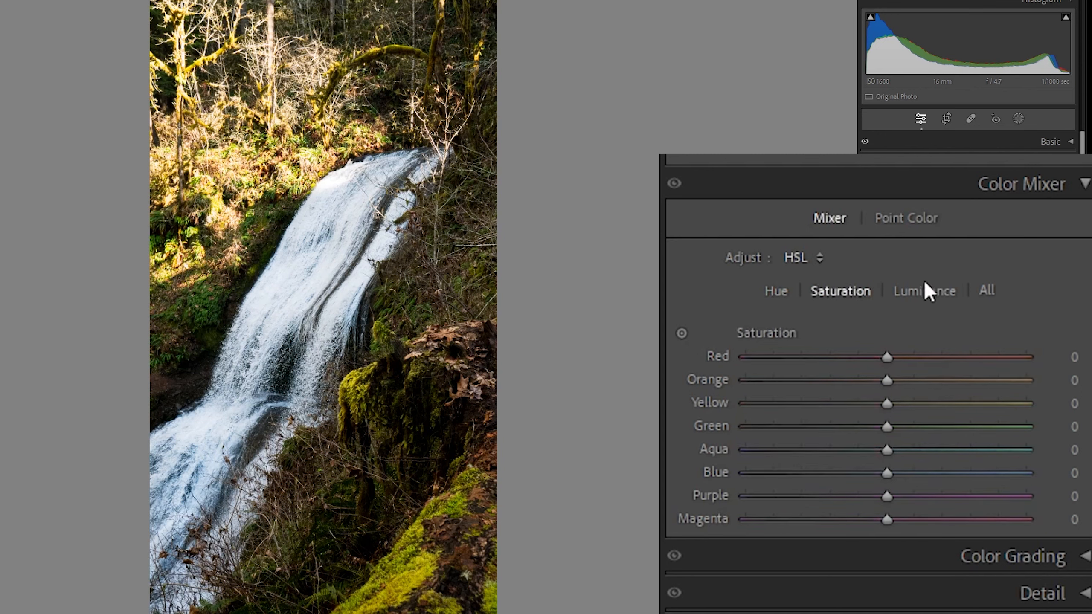
{"action": "left_click", "coordinate": [925, 280]}
{"action": "left_click", "coordinate": [777, 291]}
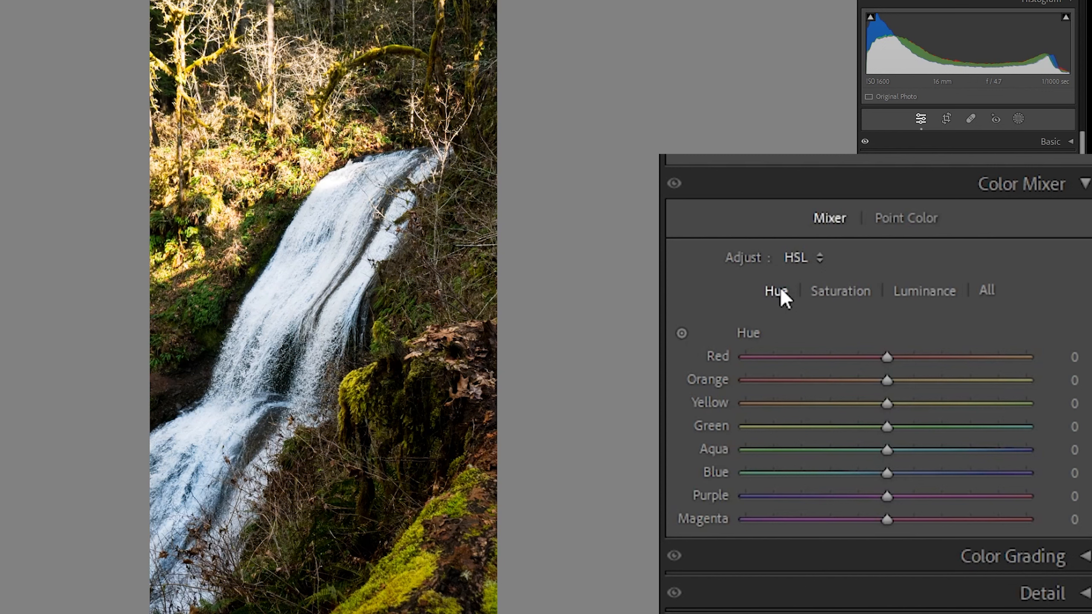
{"action": "left_click", "coordinate": [834, 297]}
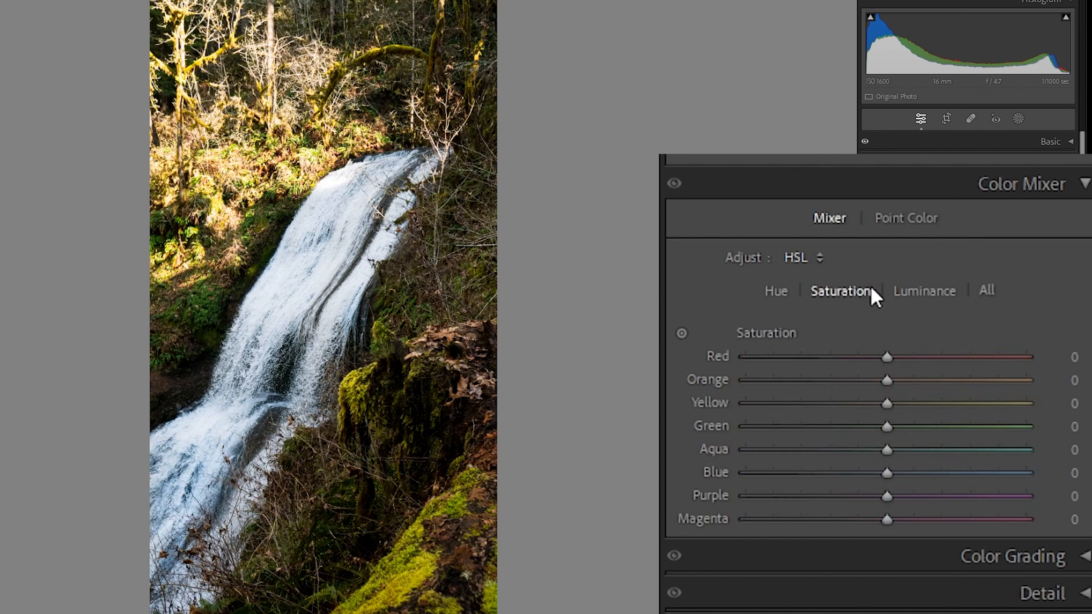
{"action": "left_click", "coordinate": [929, 287]}
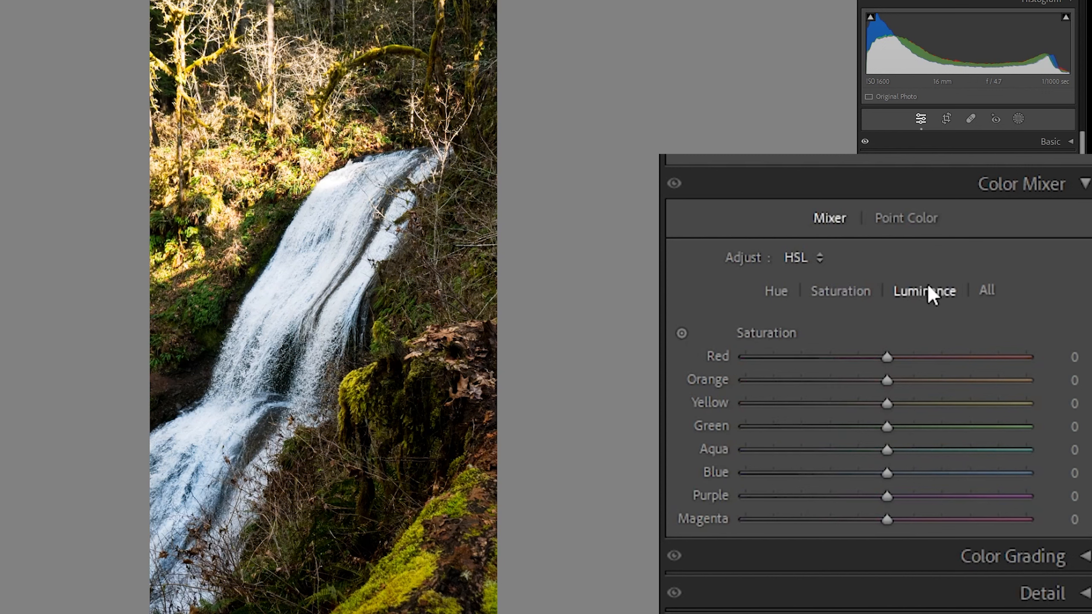
- Try shifting the green hue to −22, compare the foliage up close, and bring it back to −1
{"action": "left_click", "coordinate": [773, 289]}
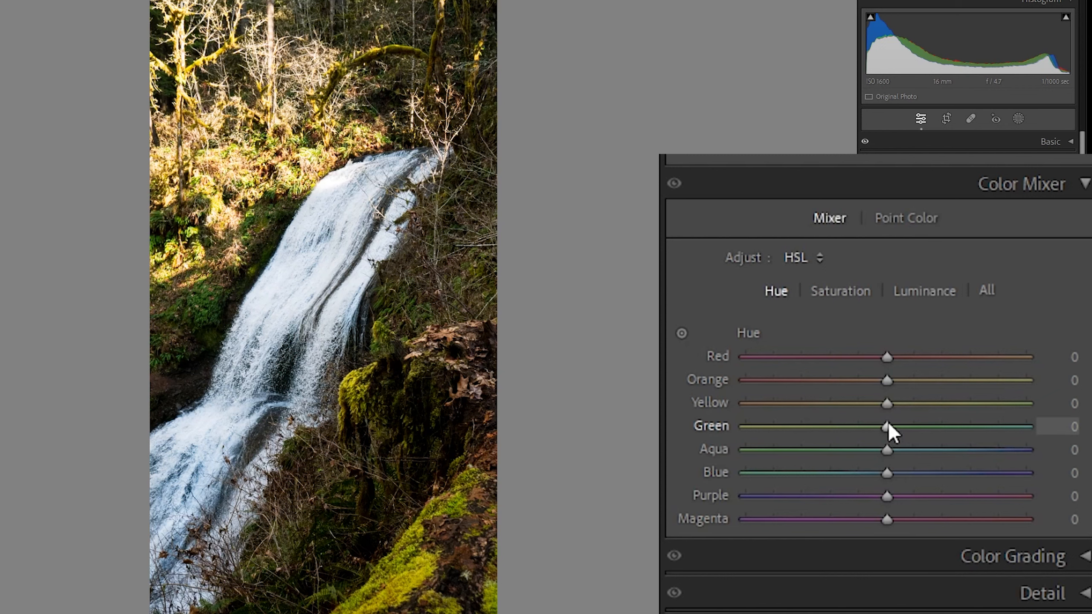
{"action": "left_click_drag", "start_coordinate": [889, 424], "coordinate": [856, 436]}
{"action": "left_click", "coordinate": [215, 325]}
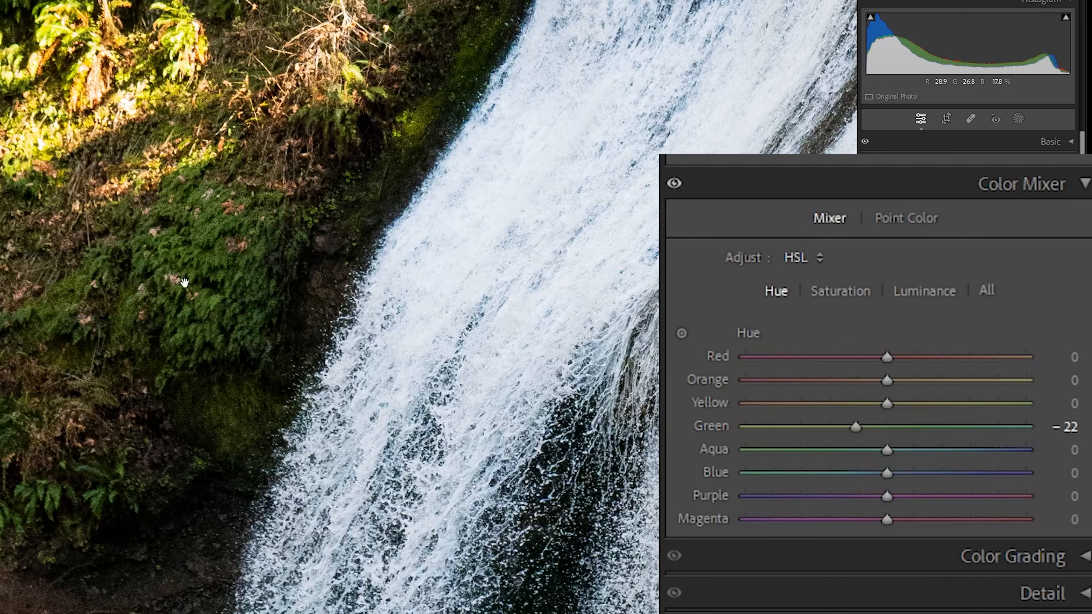
{"action": "left_click_drag", "start_coordinate": [858, 430], "coordinate": [887, 438]}
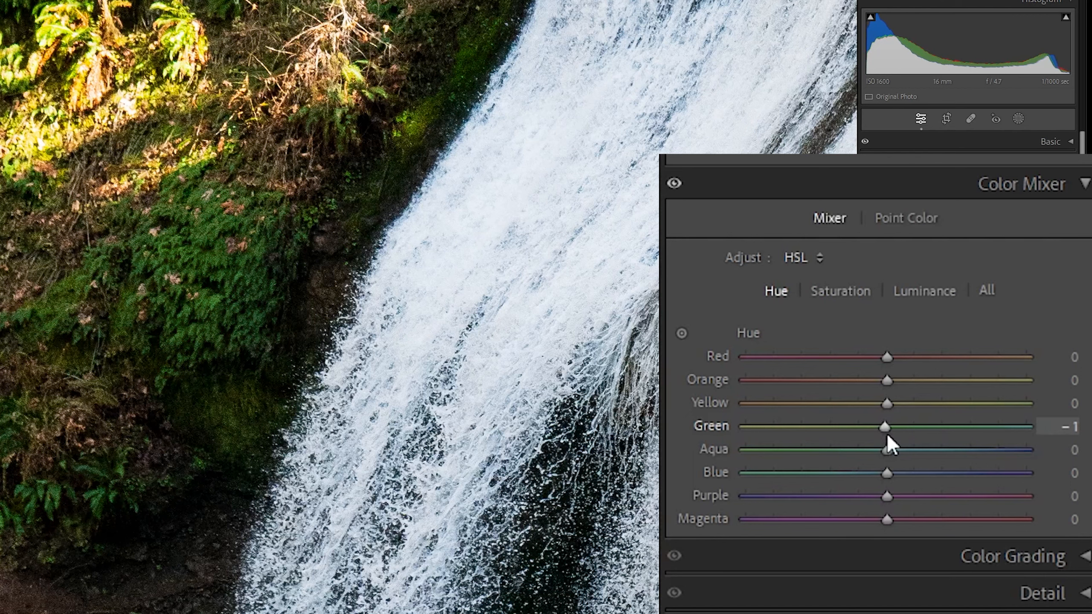
- Set the green saturation to −11 and the green luminance to +1
{"action": "left_click", "coordinate": [850, 289]}
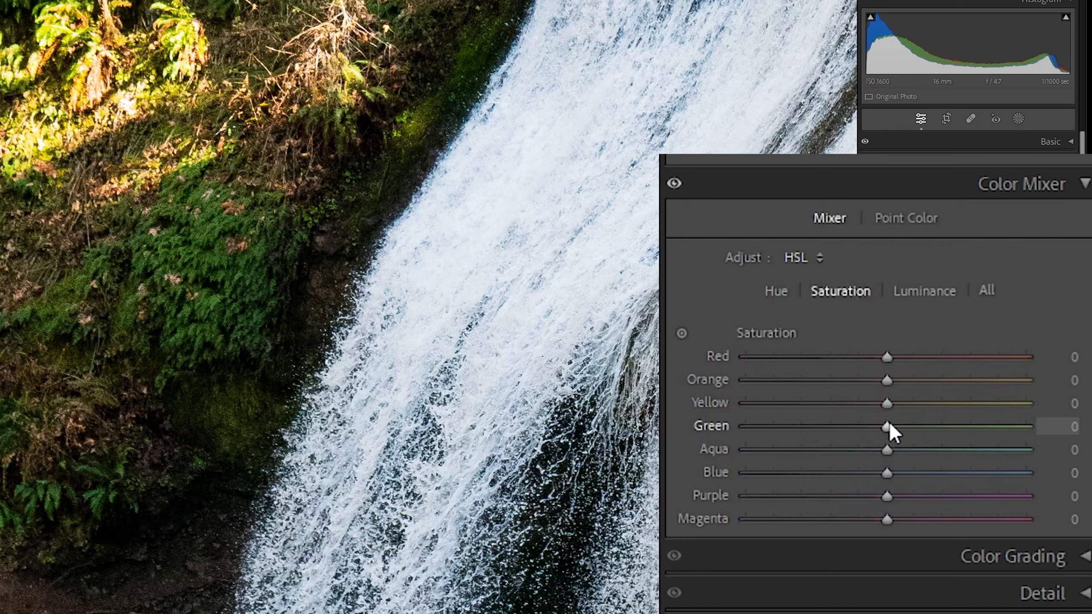
{"action": "mouse_move", "coordinate": [890, 426]}
{"action": "left_mouse_down"}
{"action": "mouse_move", "coordinate": [963, 429]}
{"action": "mouse_move", "coordinate": [778, 434]}
{"action": "mouse_move", "coordinate": [875, 441]}
{"action": "left_mouse_up"}
{"action": "left_click", "coordinate": [929, 293]}
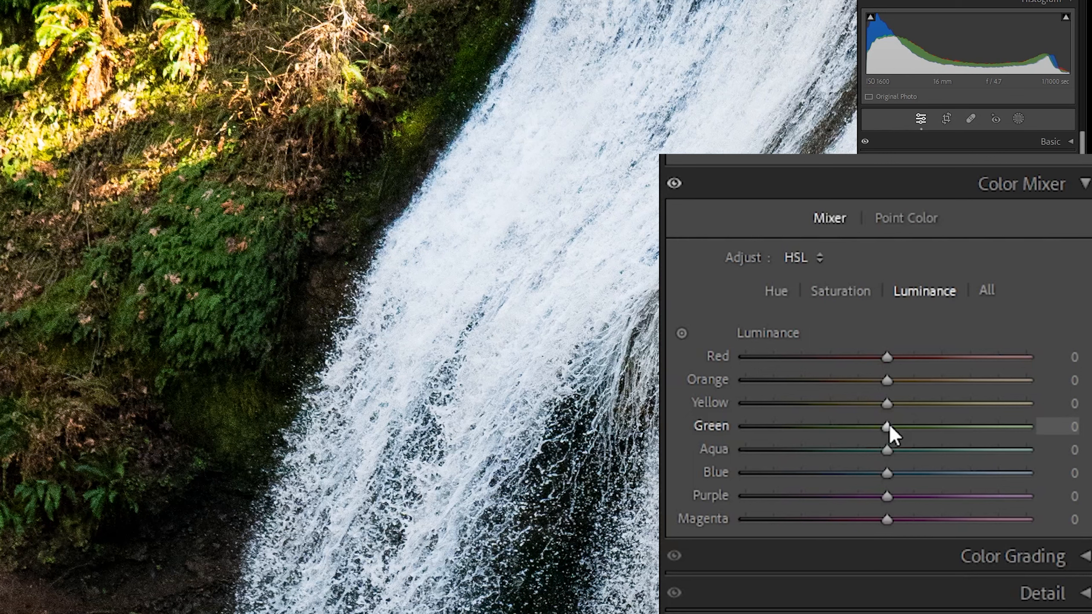
{"action": "left_click_drag", "start_coordinate": [888, 426], "coordinate": [890, 449]}
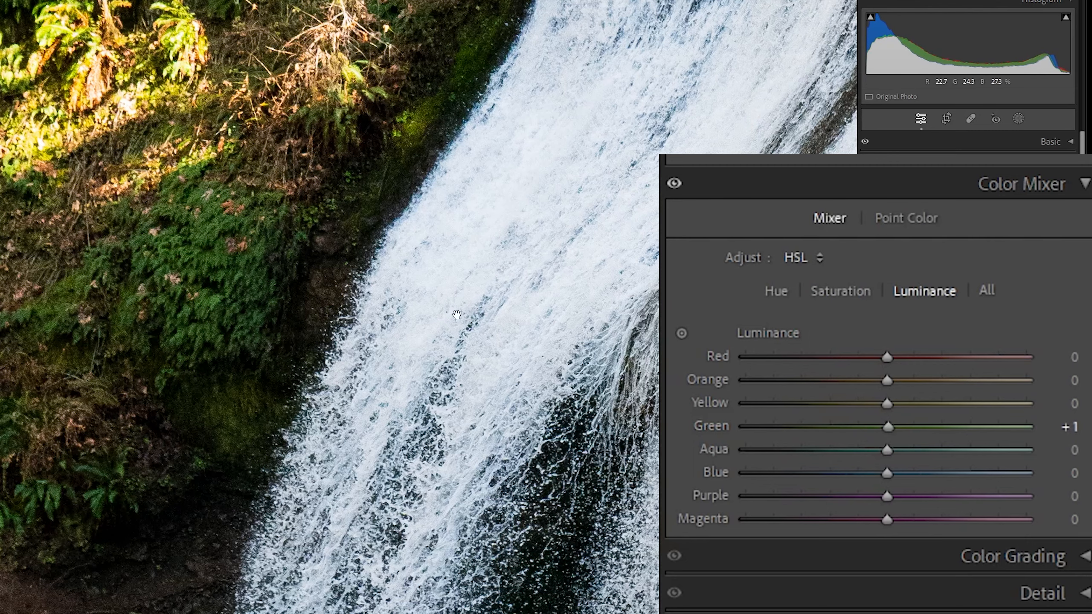
- Try different aqua and blue shifts on the water, settling on an aqua hue of +28 and a blue hue of +12
{"action": "left_click", "coordinate": [285, 277]}
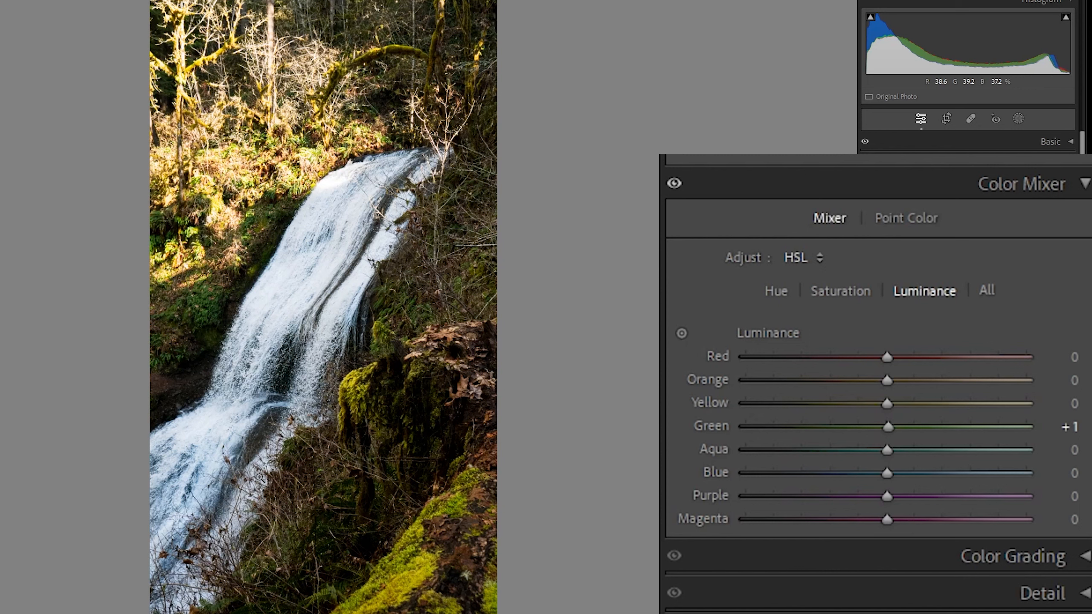
{"action": "left_click", "coordinate": [776, 291]}
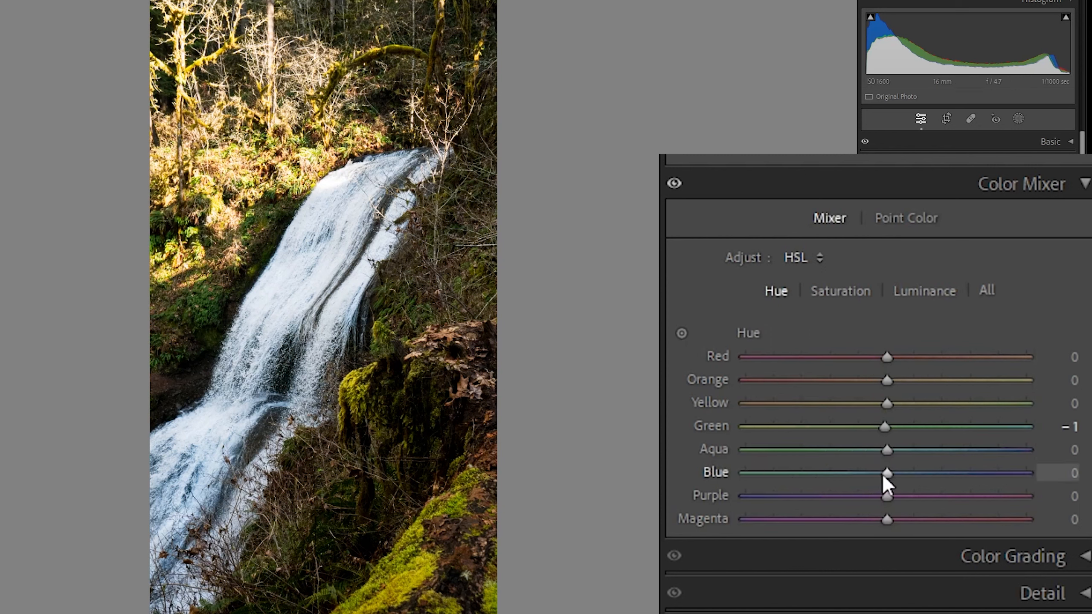
{"action": "left_click_drag", "start_coordinate": [886, 473], "coordinate": [938, 498]}
{"action": "left_click_drag", "start_coordinate": [887, 450], "coordinate": [929, 468]}
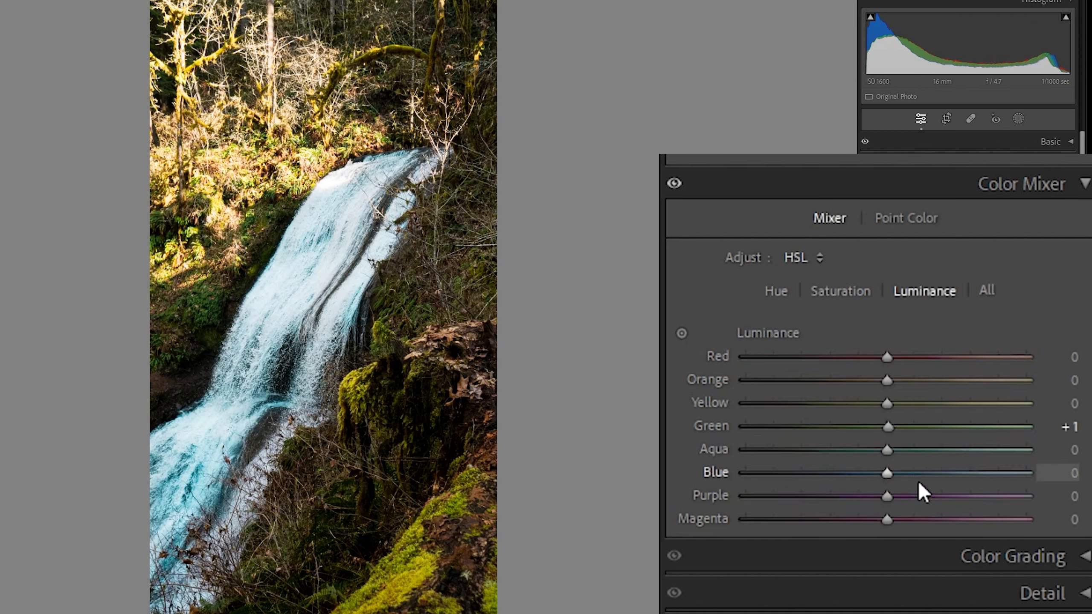
{"action": "left_click_drag", "start_coordinate": [918, 479], "coordinate": [817, 473]}
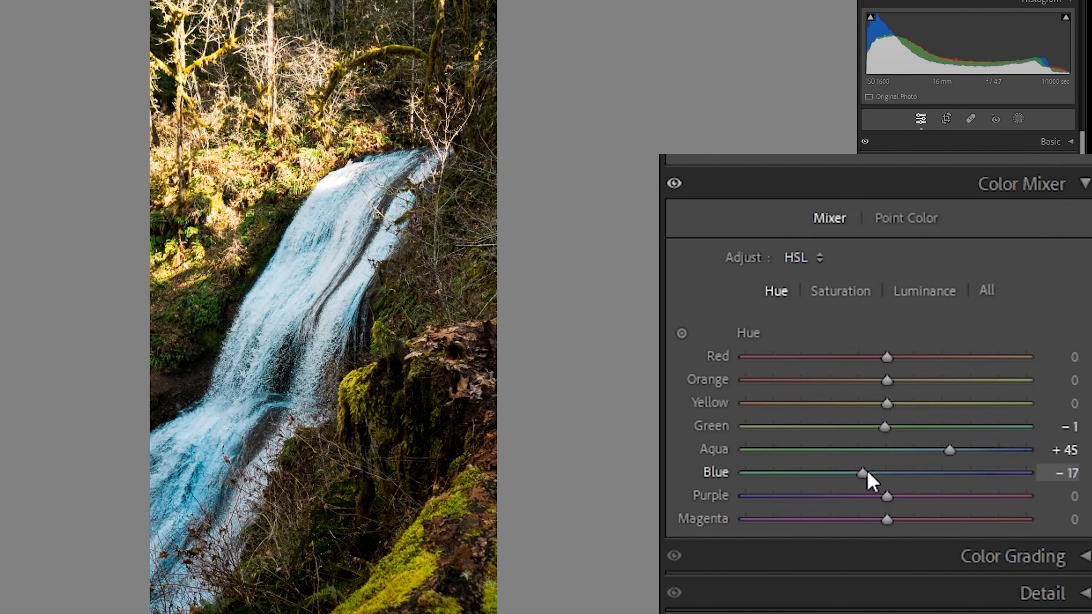
{"action": "left_click_drag", "start_coordinate": [866, 473], "coordinate": [894, 473]}
{"action": "left_click_drag", "start_coordinate": [946, 451], "coordinate": [922, 451]}
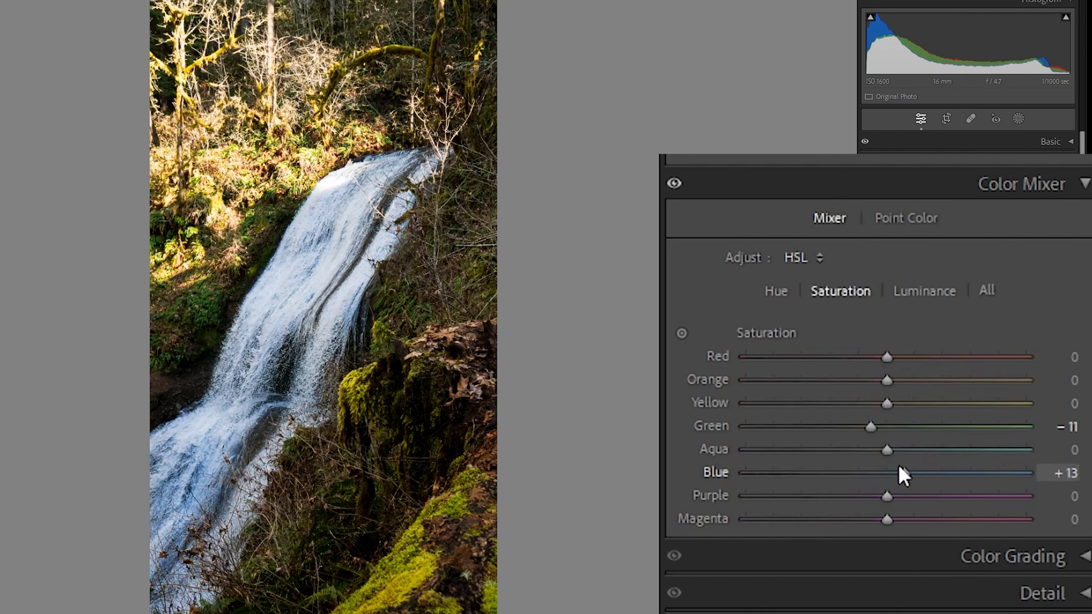
- Raise the blue saturation to about +13 and darken the blue luminance
{"action": "left_click", "coordinate": [904, 439]}
{"action": "left_click", "coordinate": [920, 292]}
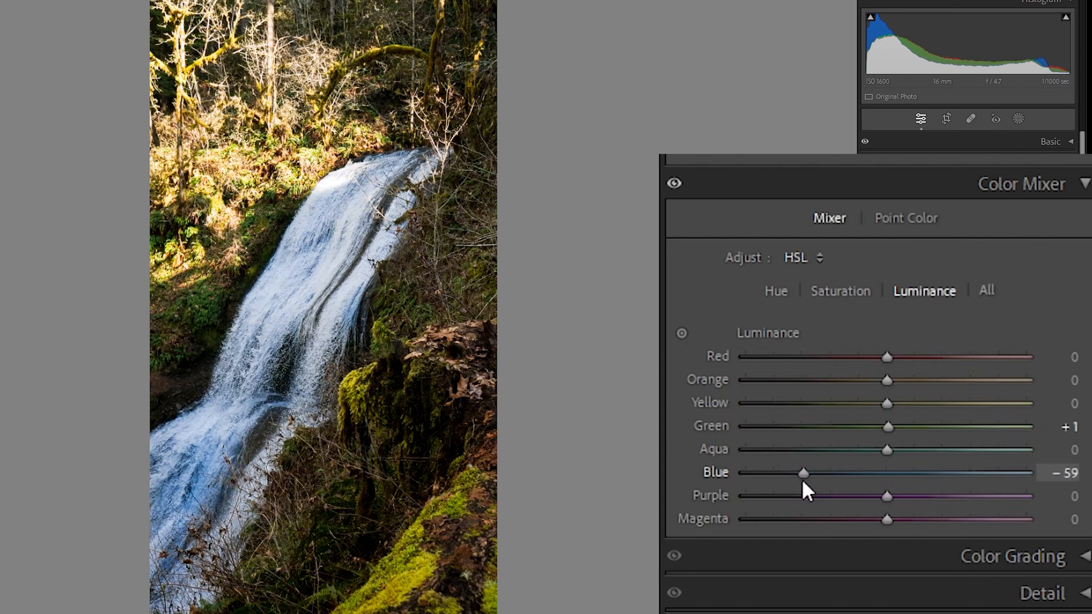
{"action": "left_click_drag", "start_coordinate": [806, 479], "coordinate": [833, 481]}
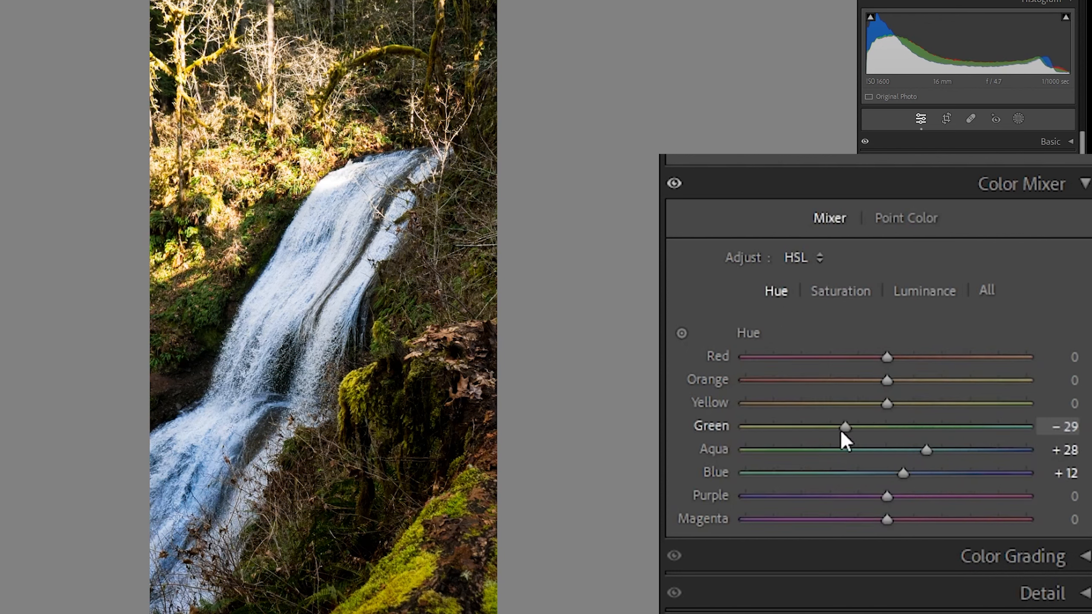
- Set the green hue to −9 and the yellow hue to +39
{"action": "left_click_drag", "start_coordinate": [845, 427], "coordinate": [873, 427]}
{"action": "left_click_drag", "start_coordinate": [887, 403], "coordinate": [943, 418]}
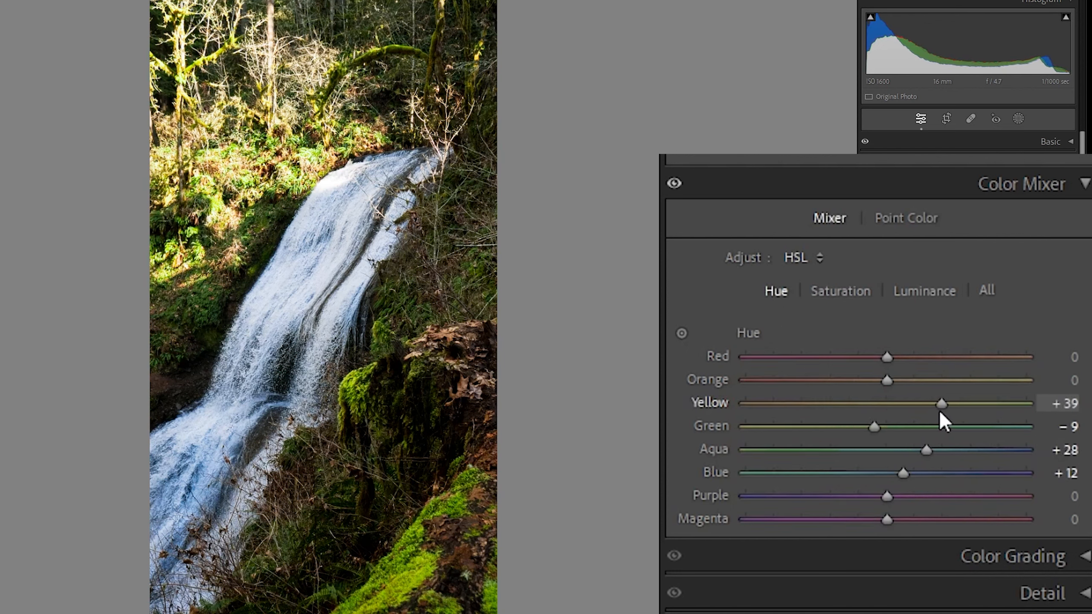
- Shift the green and orange hues upward, and set the saturation to −24 for orange and +15 for yellow
{"action": "left_click_drag", "start_coordinate": [873, 426], "coordinate": [905, 427]}
{"action": "left_click_drag", "start_coordinate": [887, 380], "coordinate": [904, 390]}
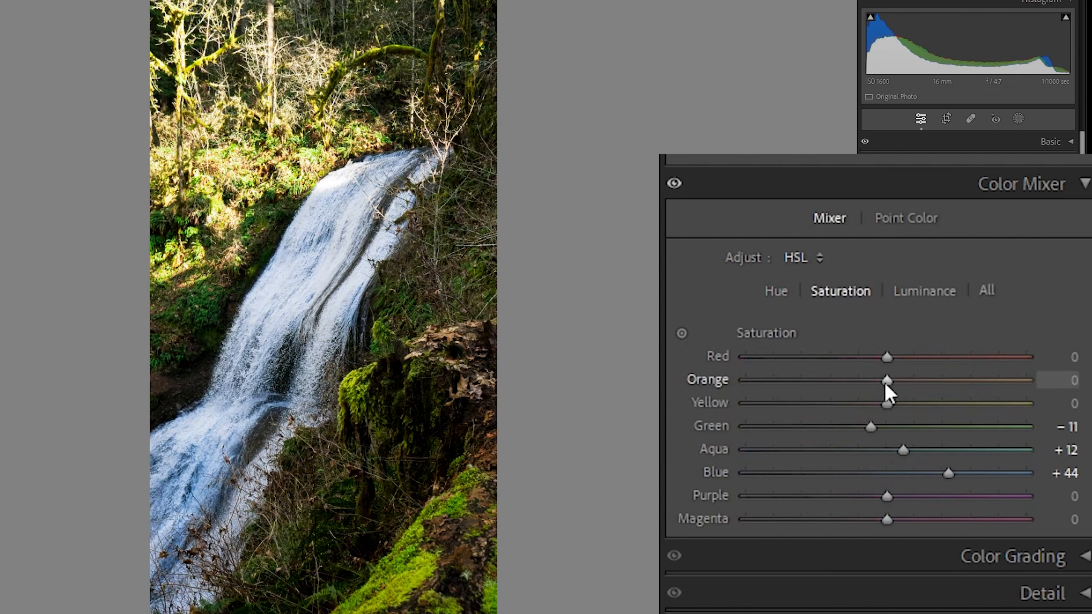
{"action": "mouse_move", "coordinate": [886, 382]}
{"action": "left_mouse_down"}
{"action": "mouse_move", "coordinate": [815, 395]}
{"action": "mouse_move", "coordinate": [911, 419]}
{"action": "mouse_move", "coordinate": [768, 394]}
{"action": "mouse_move", "coordinate": [889, 388]}
{"action": "left_mouse_up"}
- Set the luminance to +12 for orange, −21 for yellow, +13 for green and −3 for aqua, and darken the blue
{"action": "left_click", "coordinate": [917, 297]}
{"action": "left_click_drag", "start_coordinate": [887, 404], "coordinate": [858, 426]}
{"action": "mouse_move", "coordinate": [888, 427]}
{"action": "left_mouse_down"}
{"action": "mouse_move", "coordinate": [917, 441]}
{"action": "mouse_move", "coordinate": [903, 437]}
{"action": "left_mouse_up"}
{"action": "left_click_drag", "start_coordinate": [887, 450], "coordinate": [838, 474]}
- Set the blue saturation to +16 and darken the blue luminance further
{"action": "left_click", "coordinate": [840, 291]}
{"action": "left_click_drag", "start_coordinate": [887, 474], "coordinate": [911, 476]}
{"action": "left_click", "coordinate": [779, 292]}
{"action": "left_click", "coordinate": [840, 292]}
{"action": "left_click", "coordinate": [925, 292]}
{"action": "left_click_drag", "start_coordinate": [846, 481], "coordinate": [828, 480]}
{"action": "left_click", "coordinate": [843, 293]}
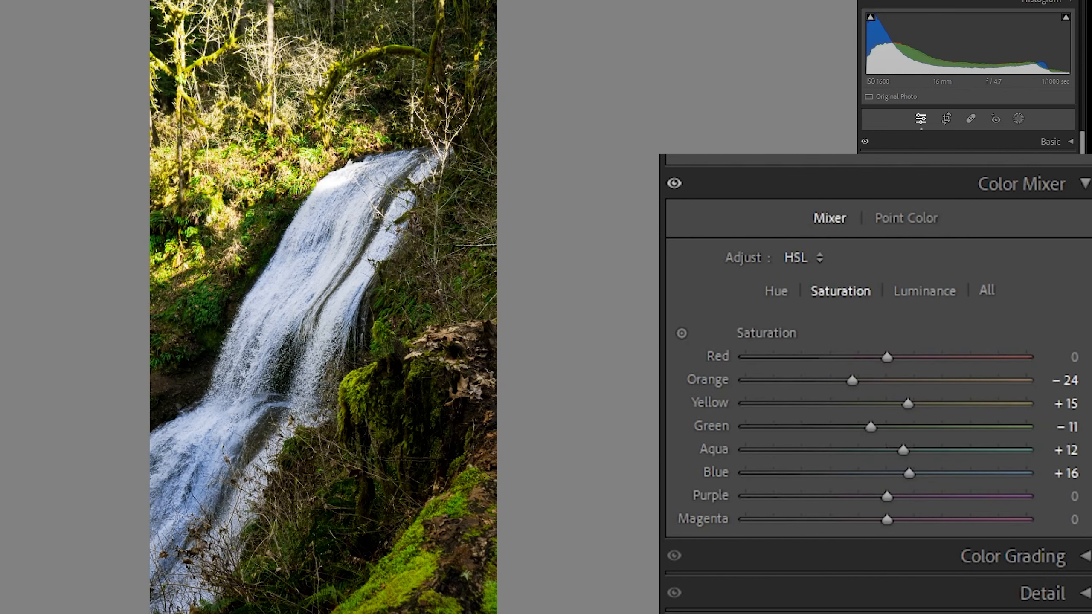
- Raise the blue saturation slightly, fine-tune the yellow and orange hues, and bring the blue luminance to −59
{"action": "mouse_move", "coordinate": [909, 474]}
{"action": "left_mouse_down"}
{"action": "mouse_move", "coordinate": [985, 479]}
{"action": "mouse_move", "coordinate": [919, 475]}
{"action": "left_mouse_up"}
{"action": "left_click", "coordinate": [776, 292]}
{"action": "left_click_drag", "start_coordinate": [912, 404], "coordinate": [903, 381]}
{"action": "left_click", "coordinate": [840, 291]}
{"action": "left_click", "coordinate": [925, 292]}
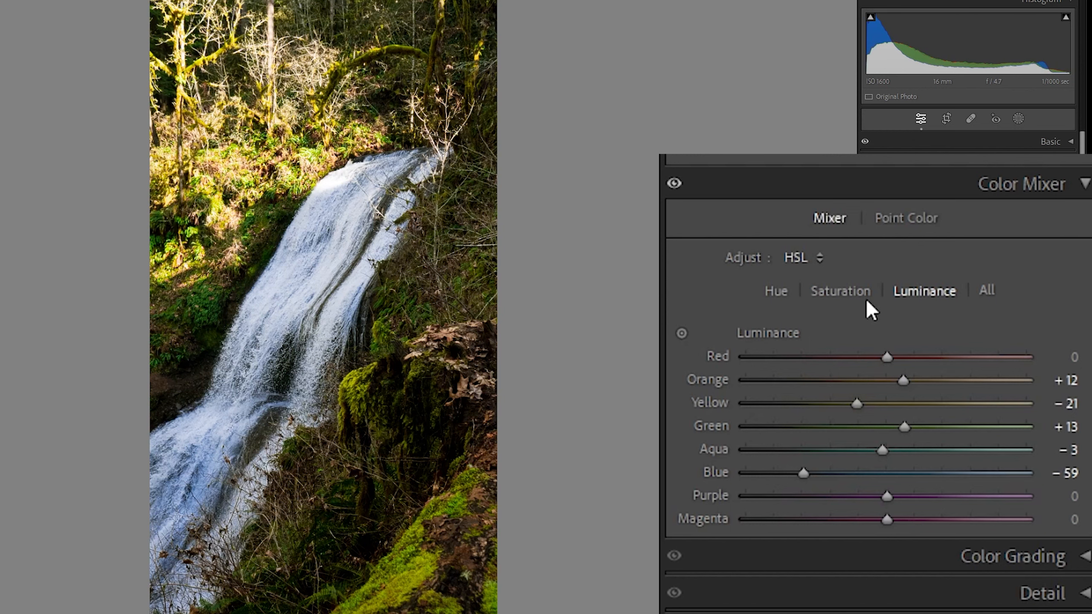
- Try a strong pink-red tint on the highlights in Color Grading, and undo it
{"action": "left_click", "coordinate": [1032, 556]}
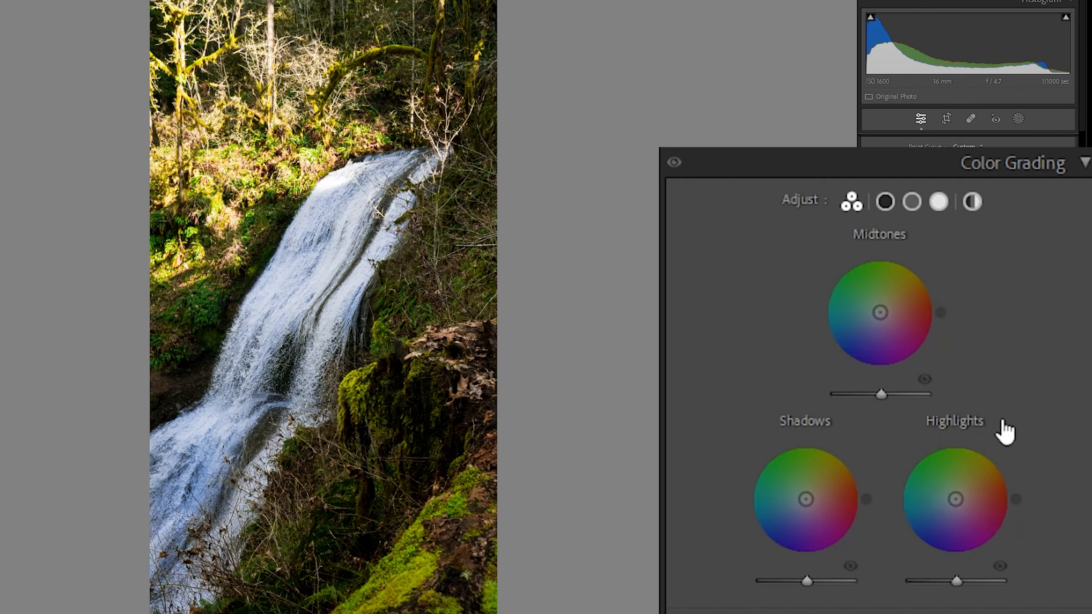
{"action": "left_click_drag", "start_coordinate": [955, 507], "coordinate": [996, 512]}
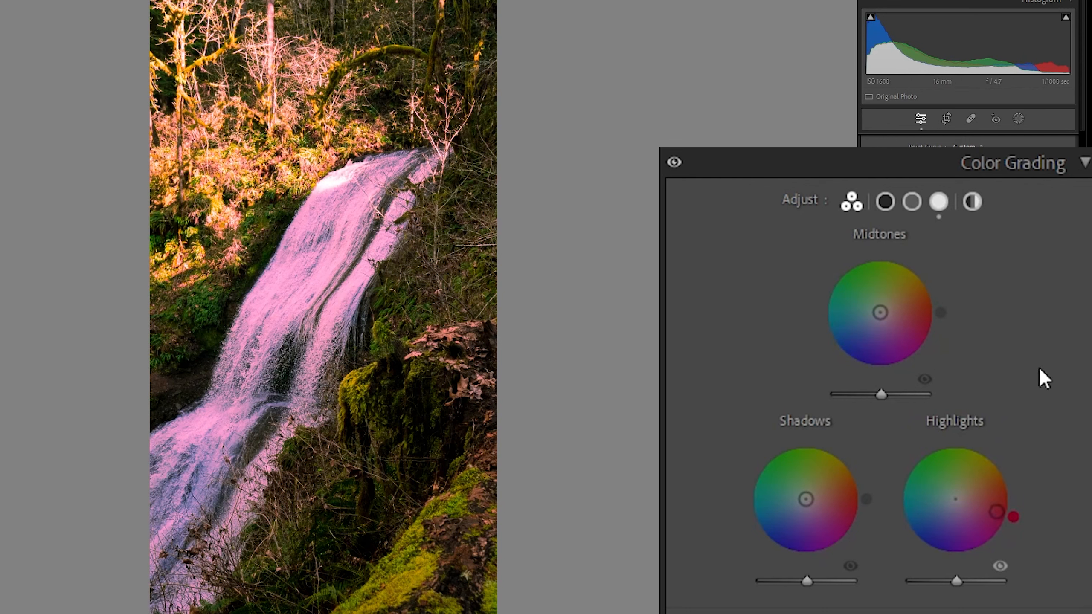
{"action": "key", "text": "ctrl+z"}
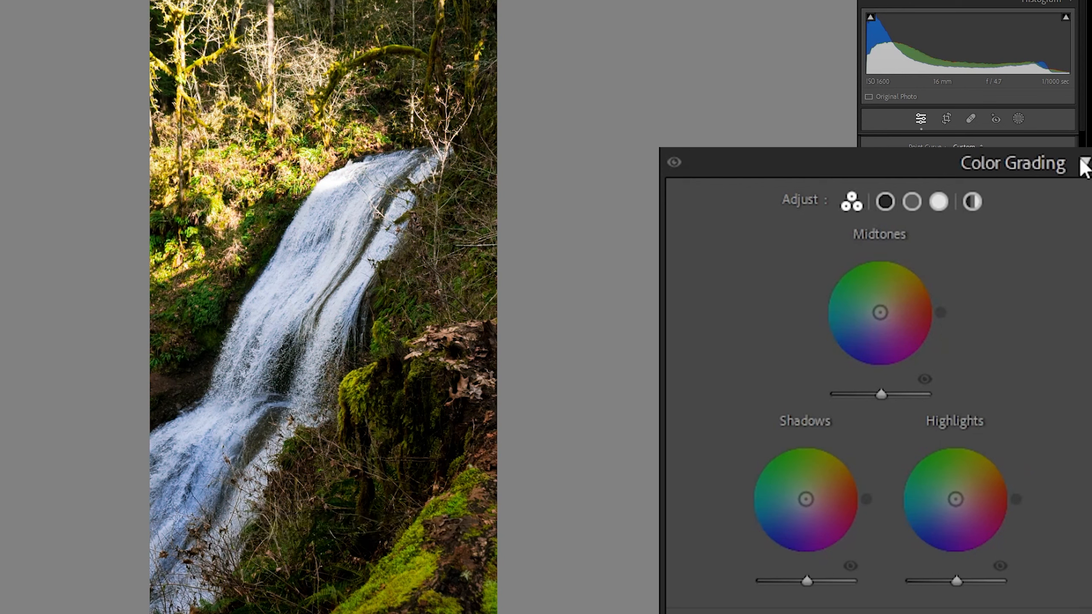
{"action": "left_click", "coordinate": [1084, 163]}
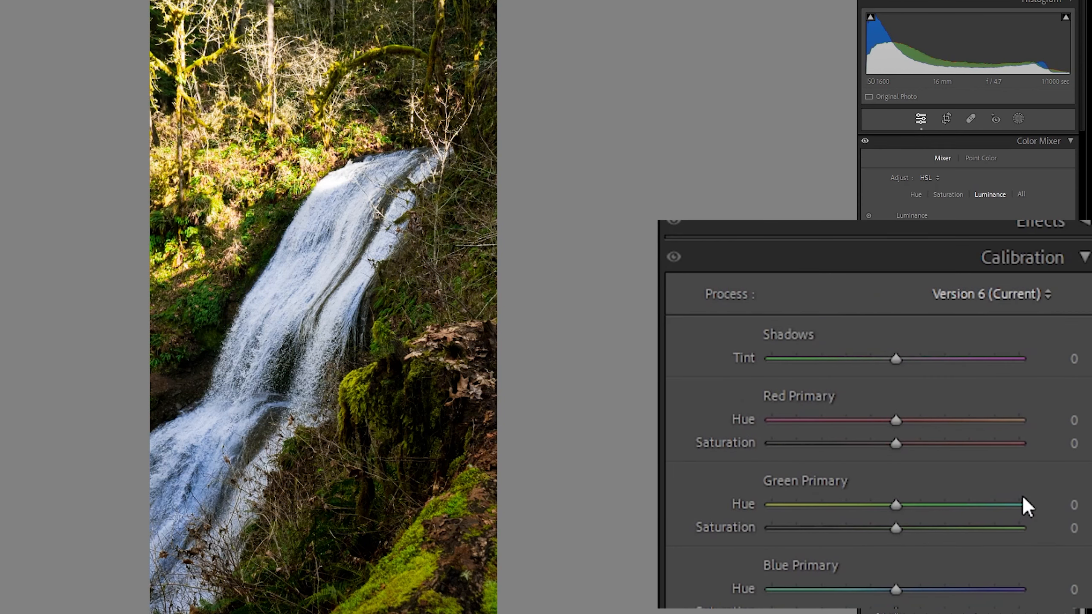
- Set the Calibration primary hues to +39 for red, +66 for green and −32 for blue
{"action": "scroll", "coordinate": [1024, 497], "scroll_direction": "down", "scroll_amount": 1}
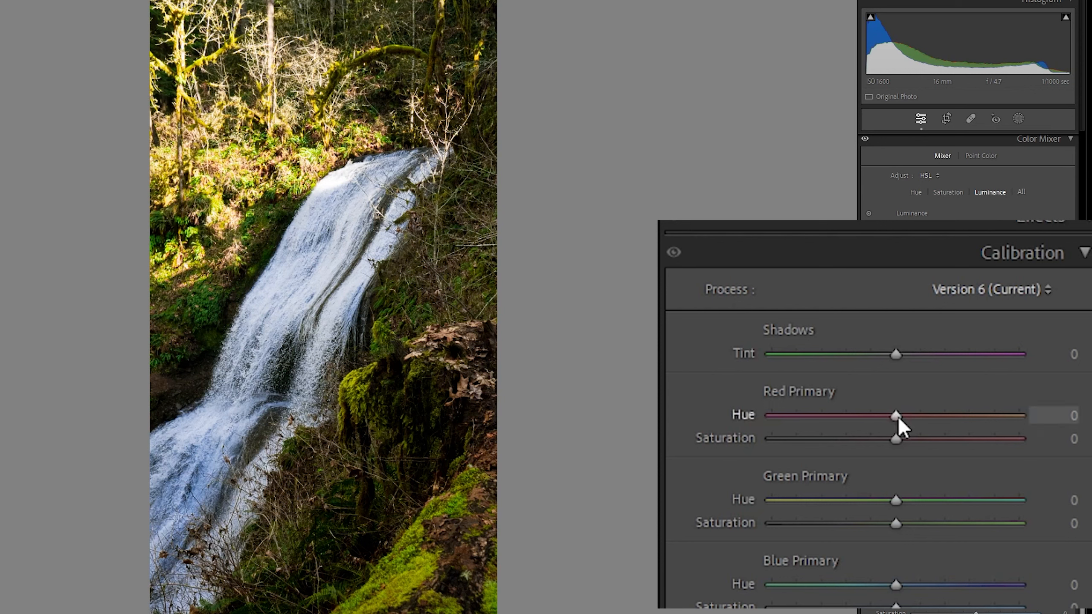
{"action": "left_click_drag", "start_coordinate": [900, 420], "coordinate": [957, 431]}
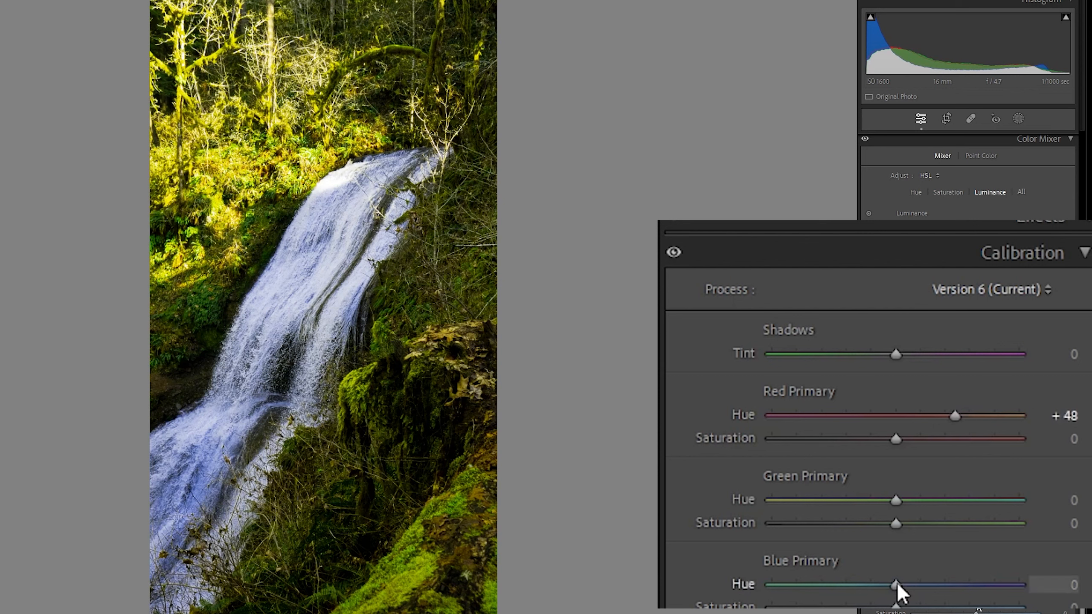
{"action": "left_click_drag", "start_coordinate": [897, 582], "coordinate": [823, 599]}
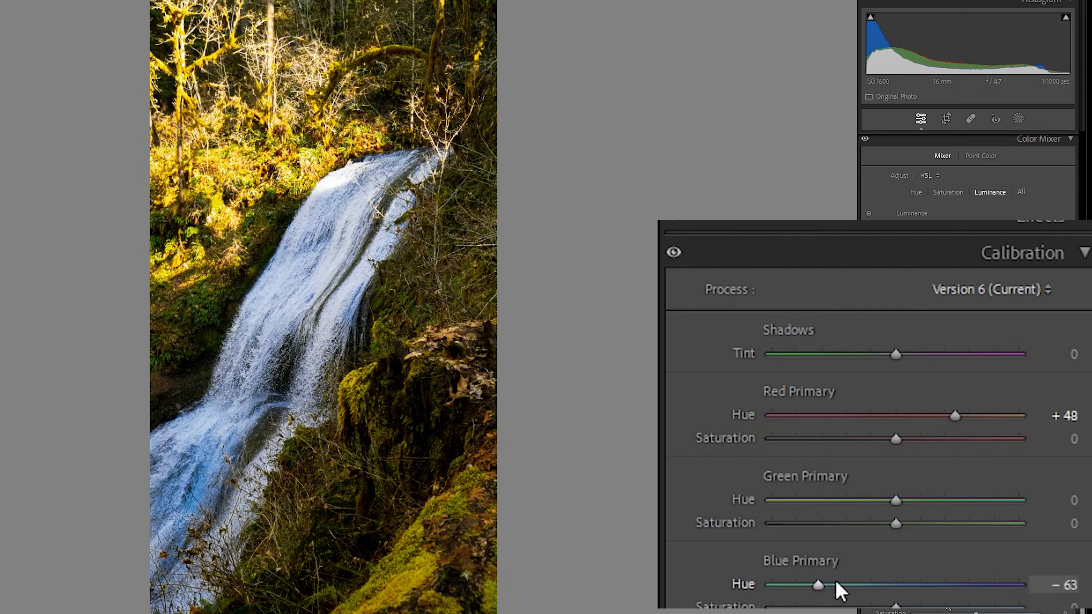
{"action": "mouse_move", "coordinate": [896, 501]}
{"action": "left_mouse_down"}
{"action": "mouse_move", "coordinate": [946, 502]}
{"action": "mouse_move", "coordinate": [775, 521]}
{"action": "mouse_move", "coordinate": [884, 517]}
{"action": "left_mouse_up"}
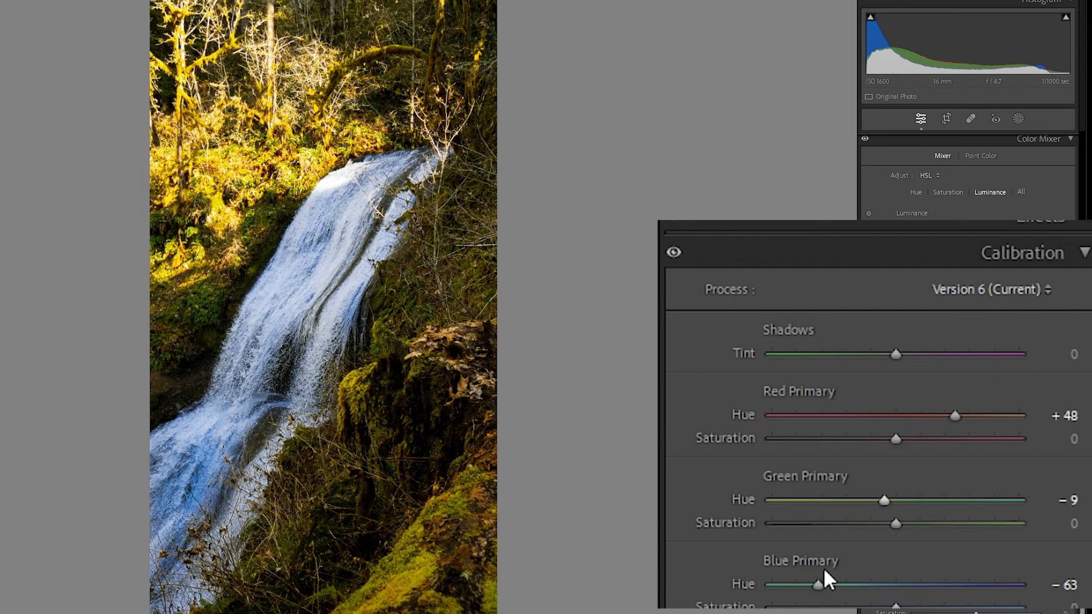
{"action": "left_click_drag", "start_coordinate": [817, 583], "coordinate": [857, 583]}
{"action": "left_click_drag", "start_coordinate": [955, 415], "coordinate": [945, 416]}
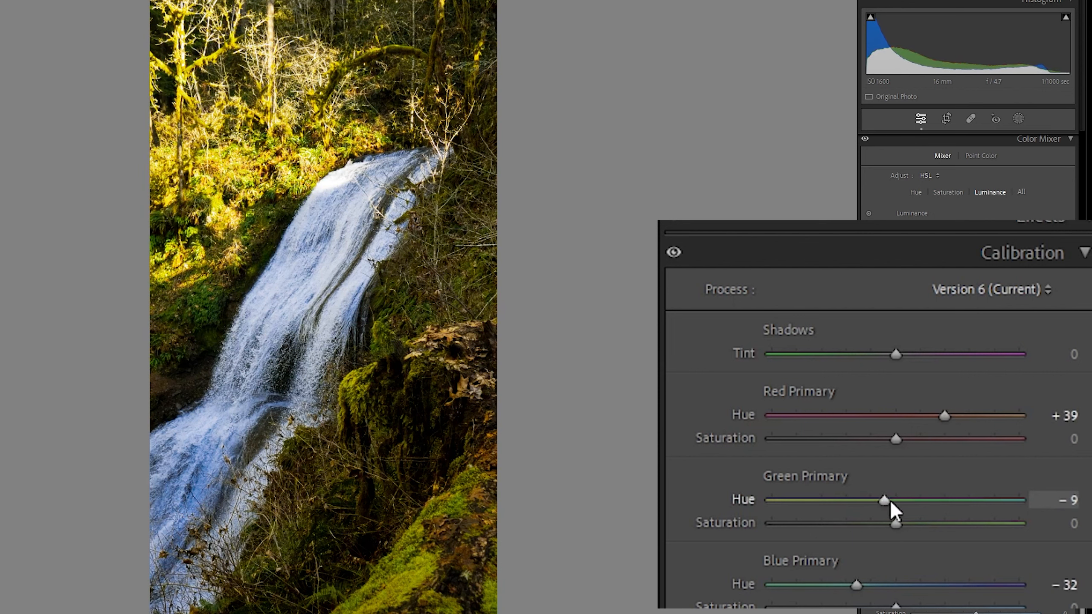
{"action": "left_click_drag", "start_coordinate": [887, 501], "coordinate": [983, 502]}
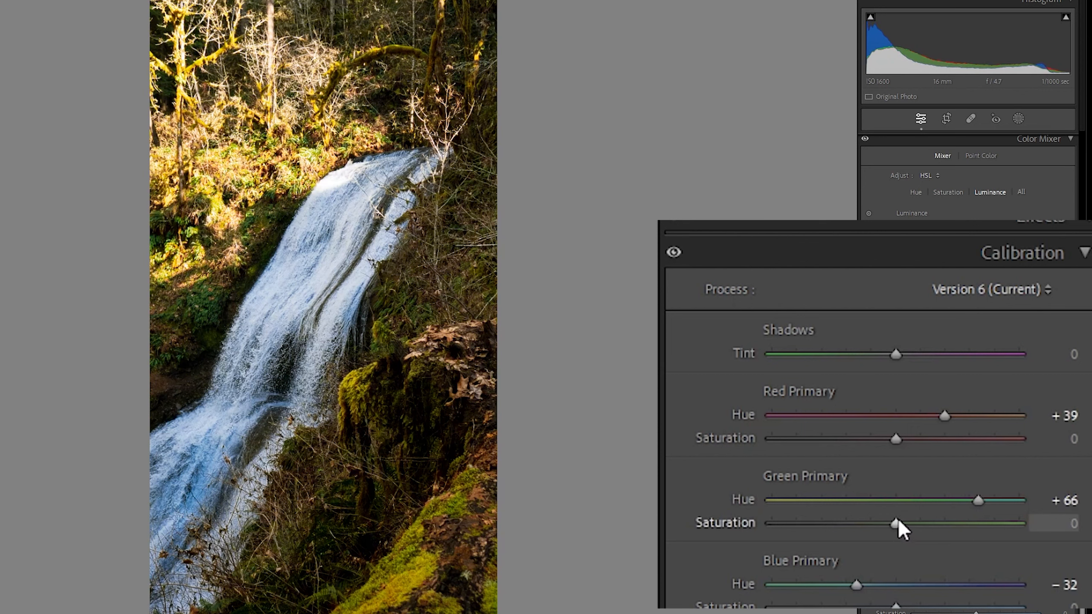
- Set the Calibration primary saturation to +9 for red, +6 for green and −3 for blue
{"action": "left_click_drag", "start_coordinate": [897, 518], "coordinate": [905, 552]}
{"action": "left_click_drag", "start_coordinate": [891, 444], "coordinate": [906, 462]}
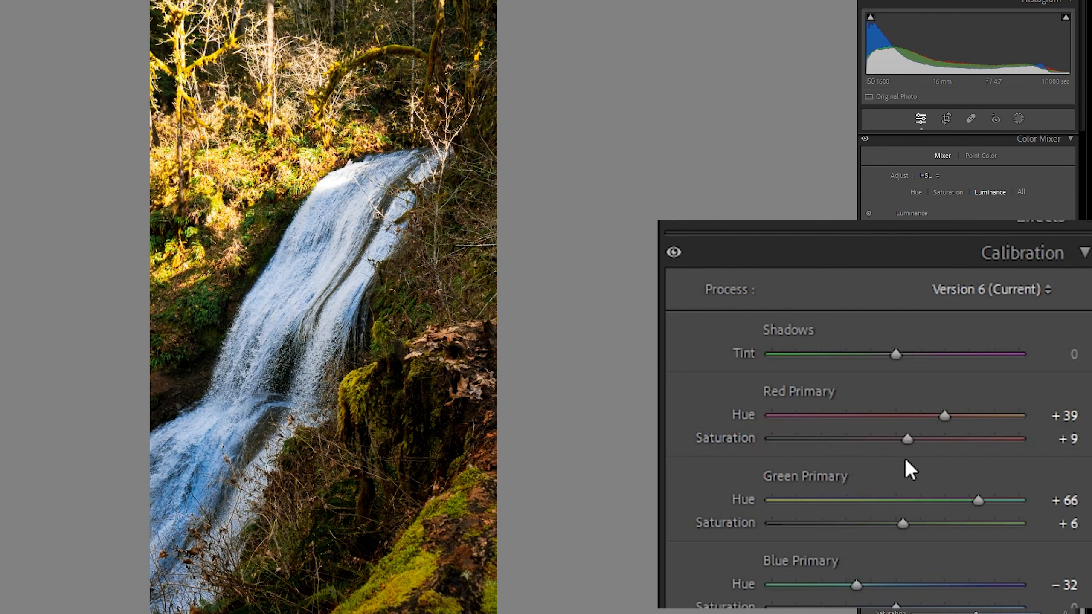
{"action": "mouse_move", "coordinate": [897, 607]}
{"action": "left_mouse_down"}
{"action": "mouse_move", "coordinate": [948, 607]}
{"action": "mouse_move", "coordinate": [819, 607]}
{"action": "mouse_move", "coordinate": [893, 606]}
{"action": "left_mouse_up"}
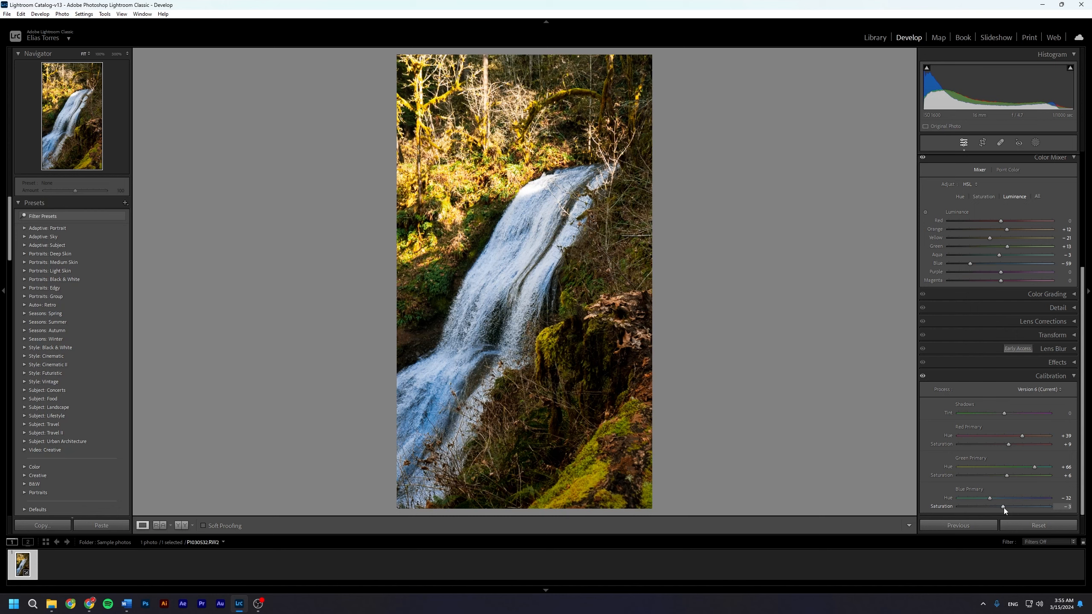
- Compare the edited waterfall photo with its before version several times, finishing on the edited version
{"action": "key", "text": "backslash"}
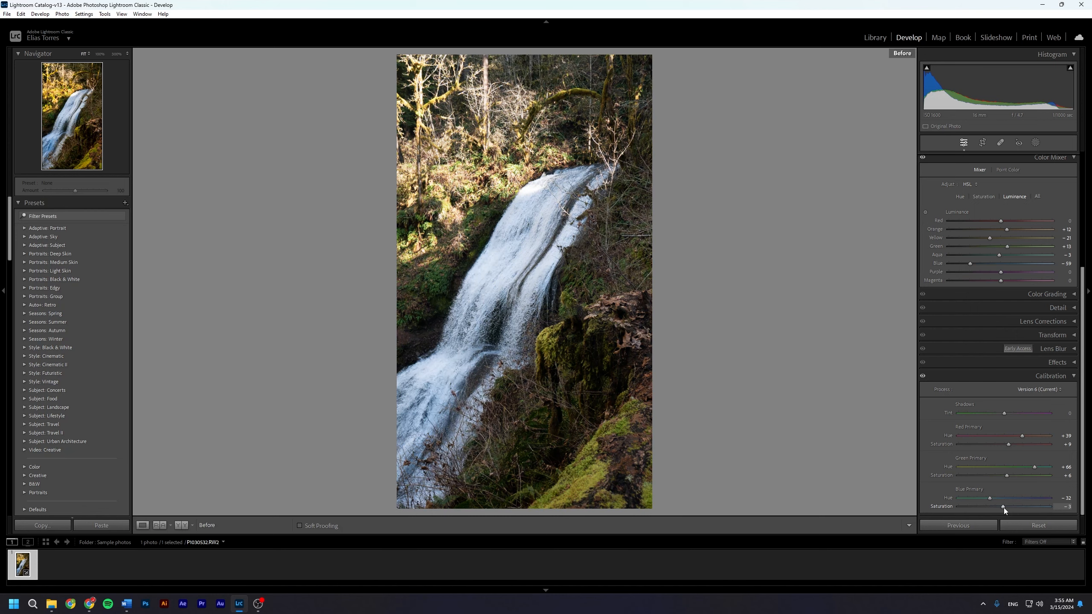
{"action": "key", "text": "backslash"}
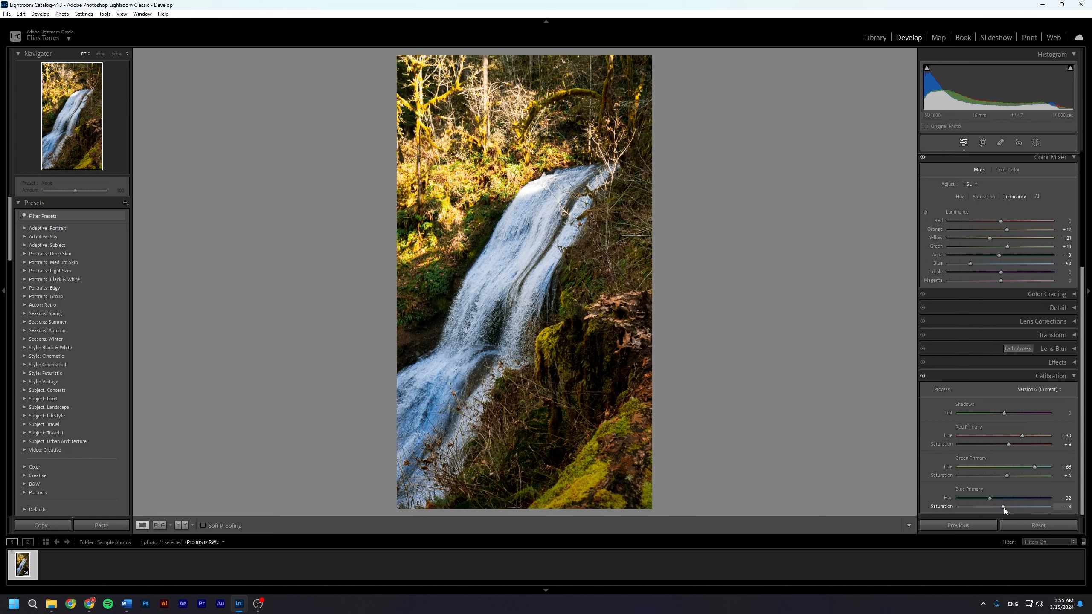
{"action": "key", "text": "backslash"}
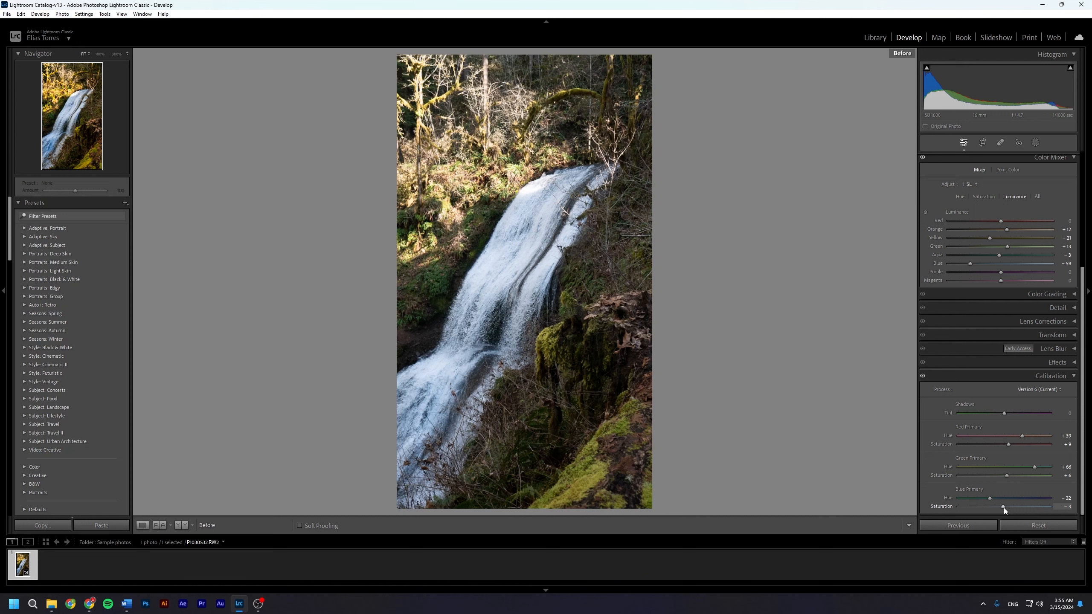
{"action": "key", "text": "backslash"}
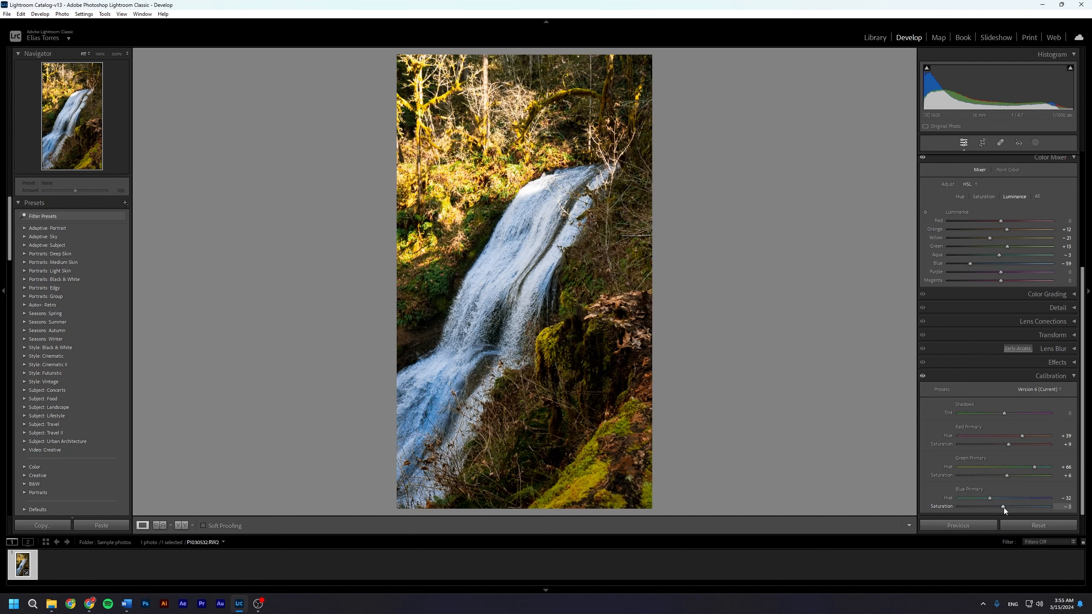
{"action": "key", "text": "backslash"}
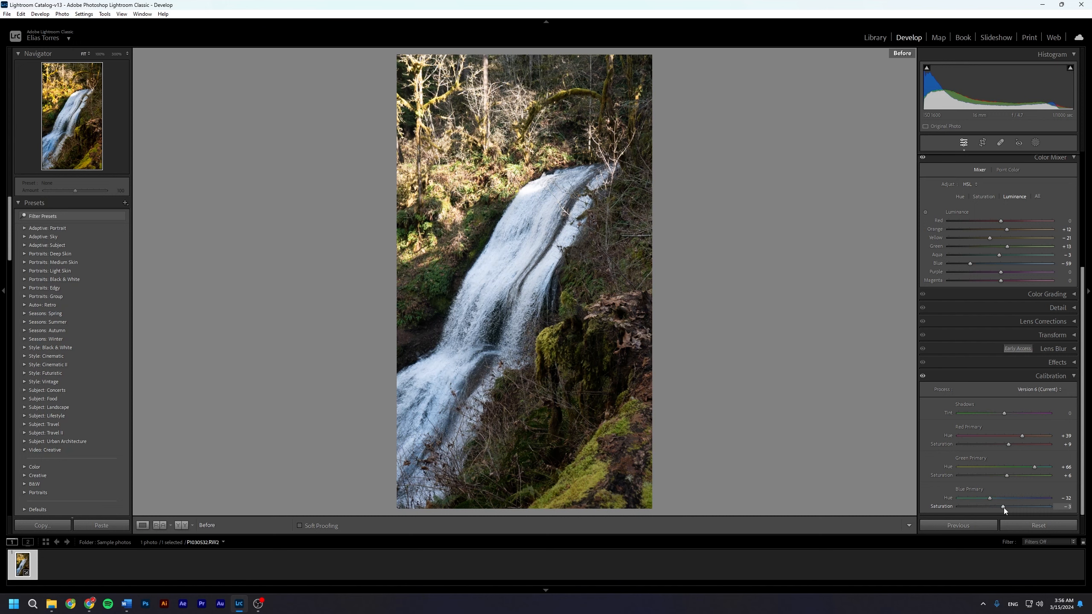
{"action": "key", "text": "backslash"}
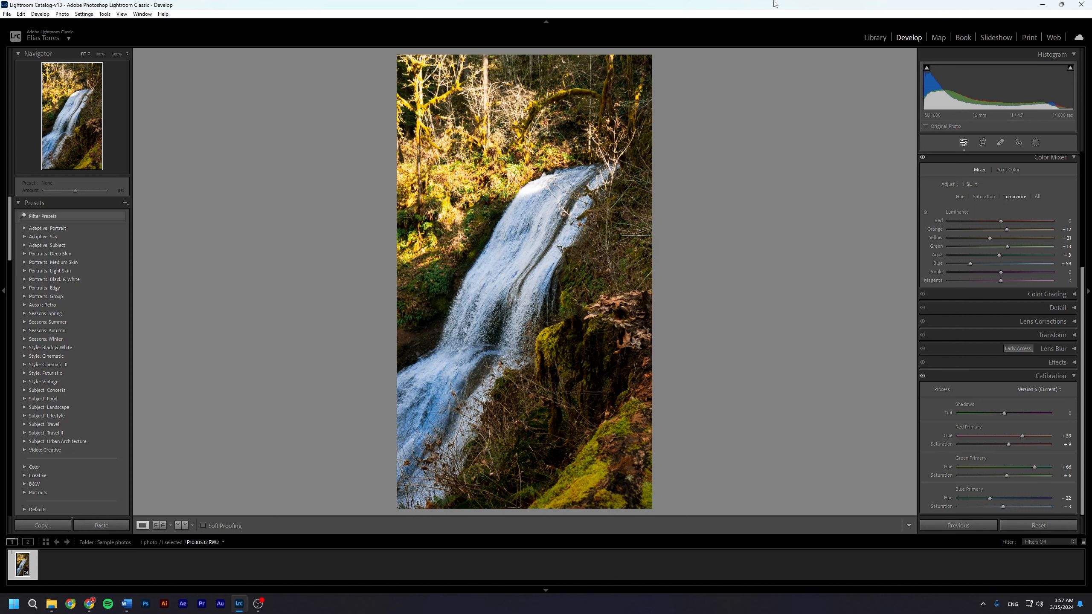
{"action": "key", "text": "backslash"}
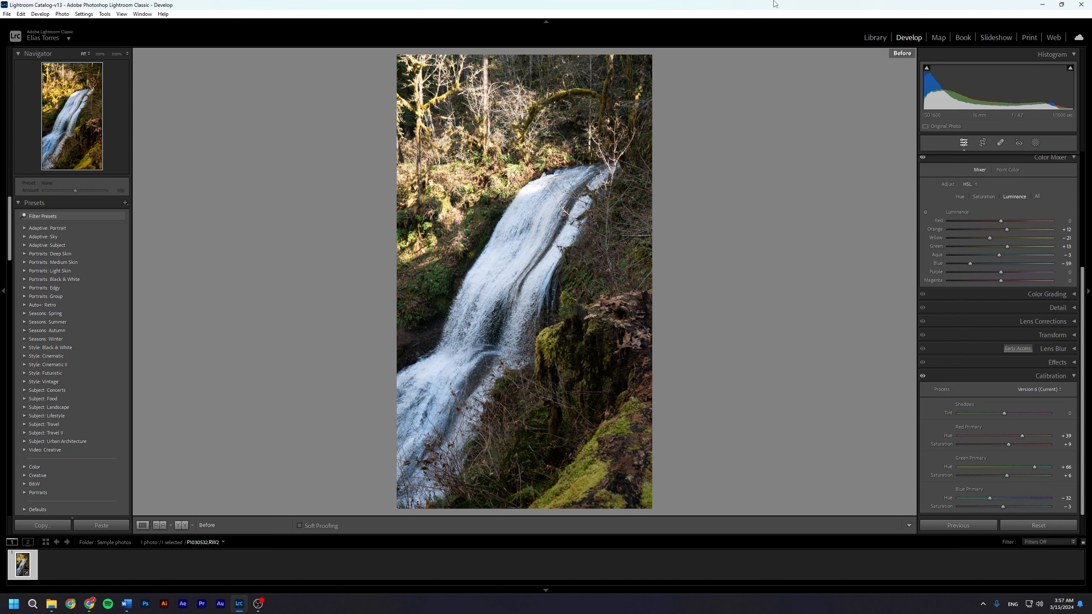
{"action": "key", "text": "backslash"}
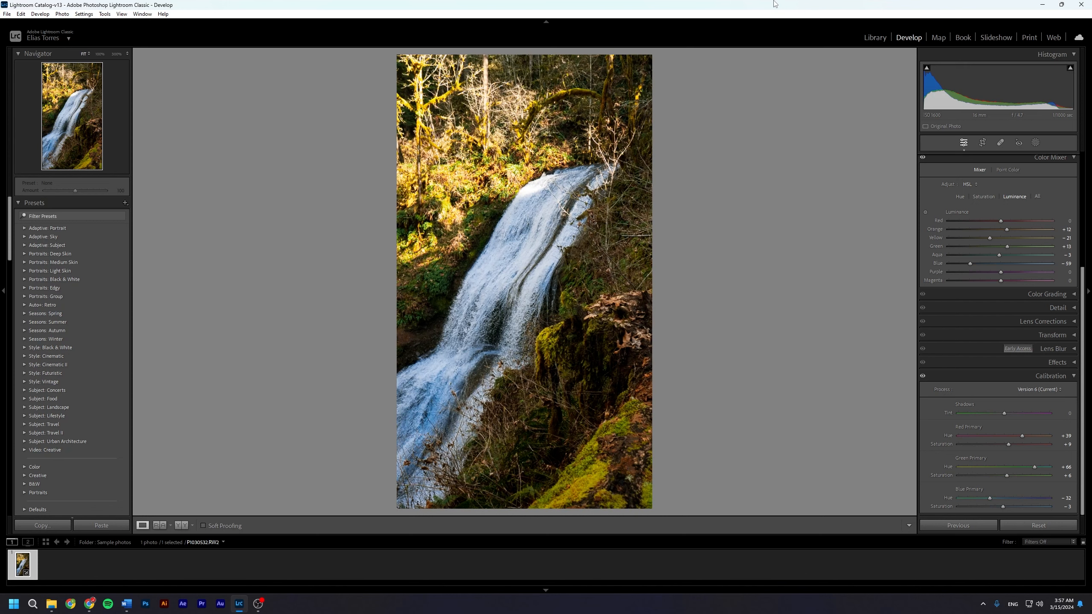